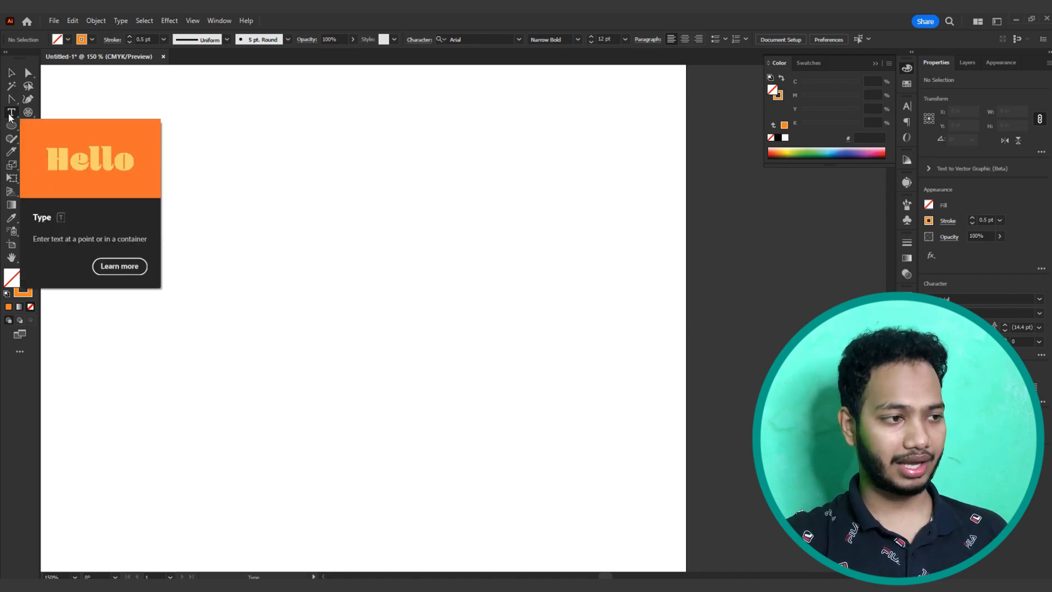
Step: Add a "Lorem ipsum" point text in the upper-left area of the artboard and set its font size to 31 pt
{"action": "left_click", "coordinate": [10, 115]}
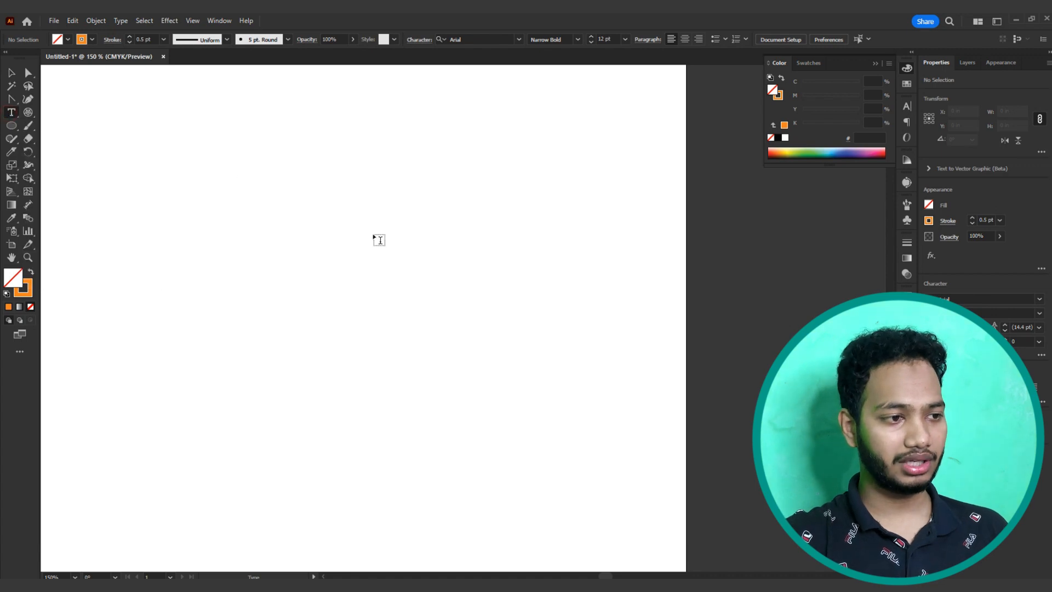
{"action": "left_click", "coordinate": [169, 203]}
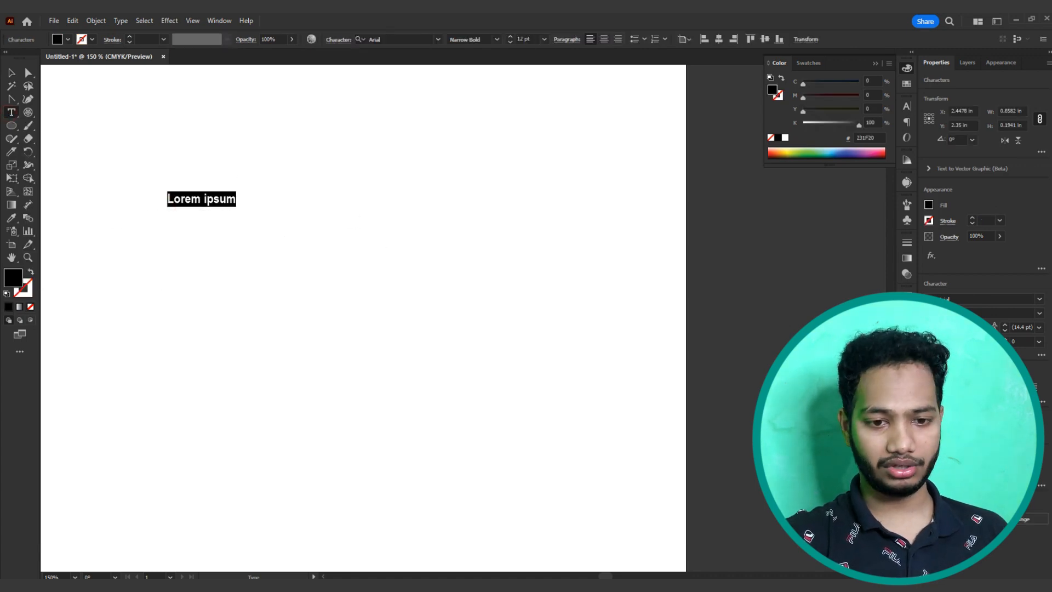
{"action": "scroll", "coordinate": [953, 327], "scroll_direction": "up", "scroll_amount": 15}
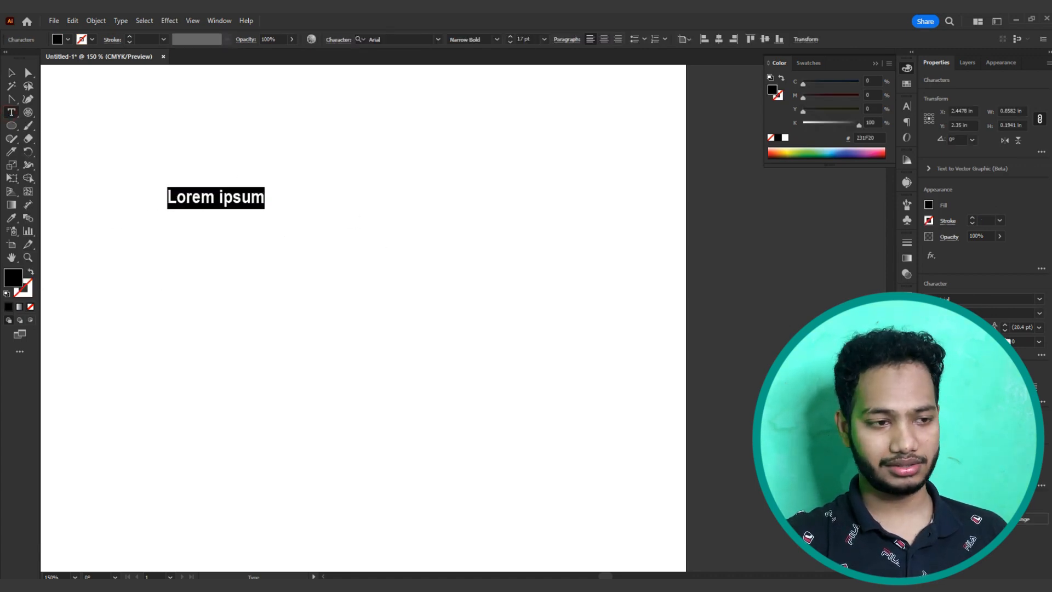
{"action": "scroll", "coordinate": [981, 328], "scroll_direction": "up", "scroll_amount": 2}
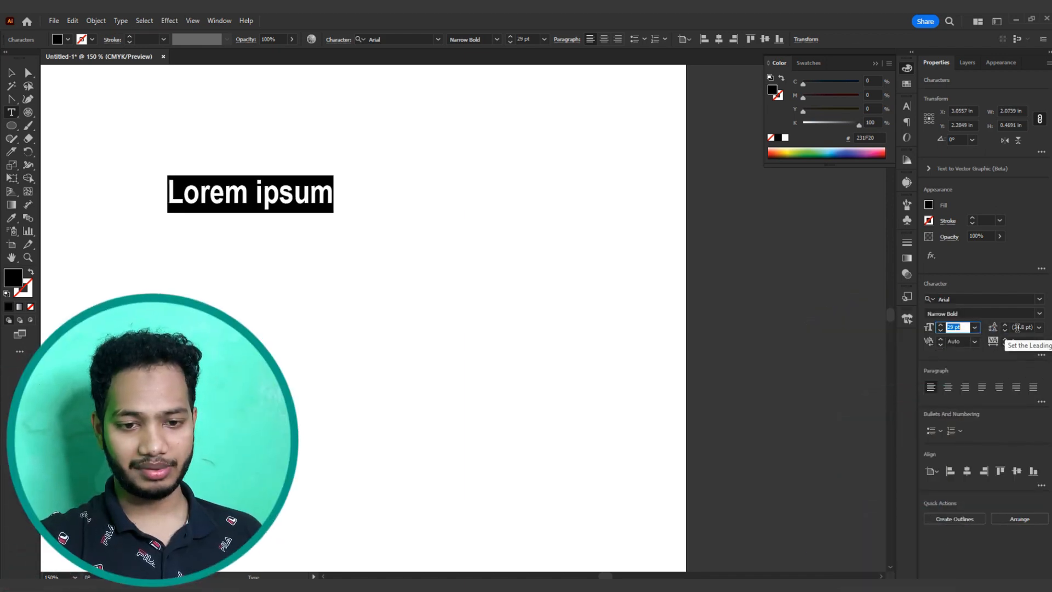
{"action": "scroll", "coordinate": [982, 329], "scroll_direction": "up", "scroll_amount": 2}
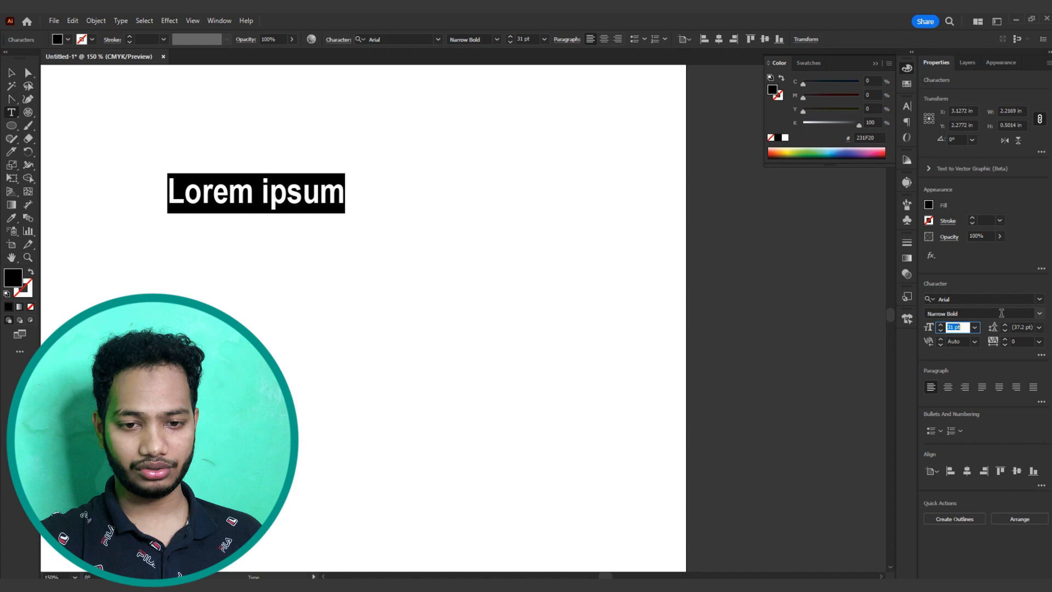
Step: Set the font of the "Lorem ipsum" text to Norton and check its available font styles
{"action": "left_click", "coordinate": [1040, 299]}
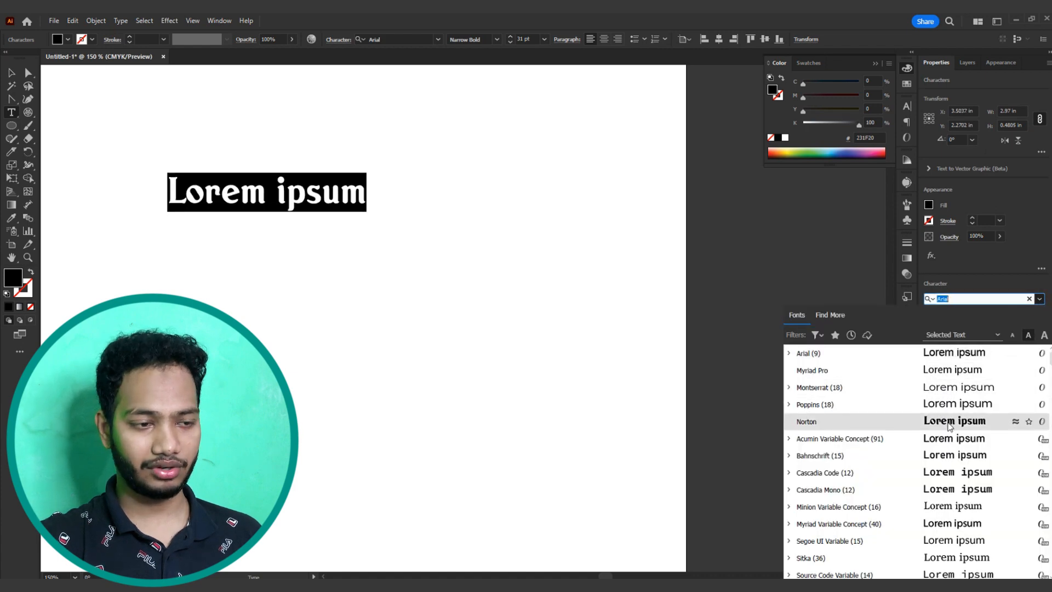
{"action": "left_click", "coordinate": [950, 427]}
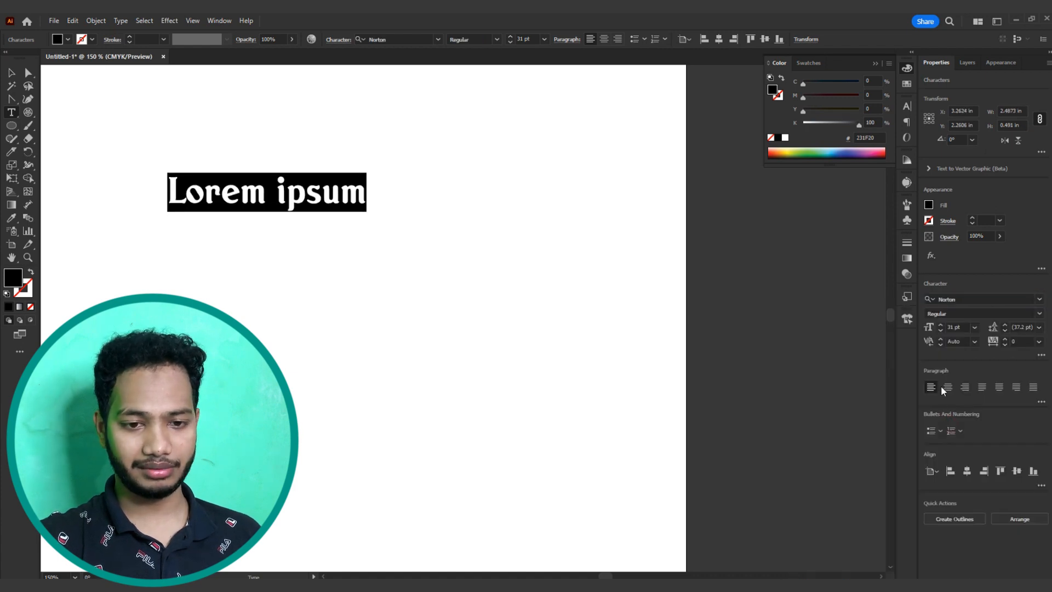
{"action": "left_click", "coordinate": [1040, 315]}
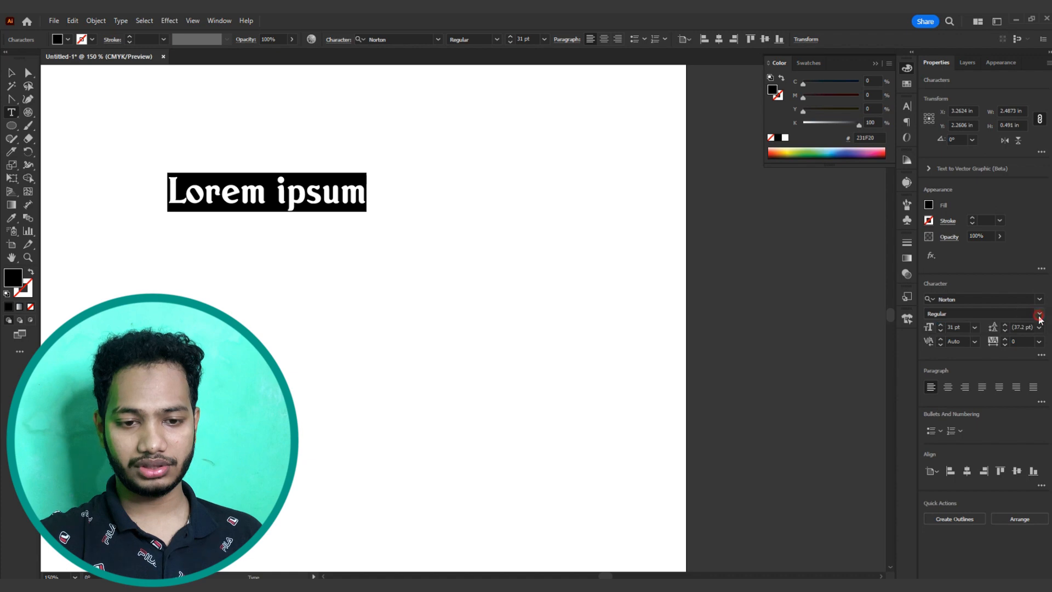
Step: Search the fonts for "lato" and apply Lato Hairline to the text
{"action": "left_click", "coordinate": [1014, 300]}
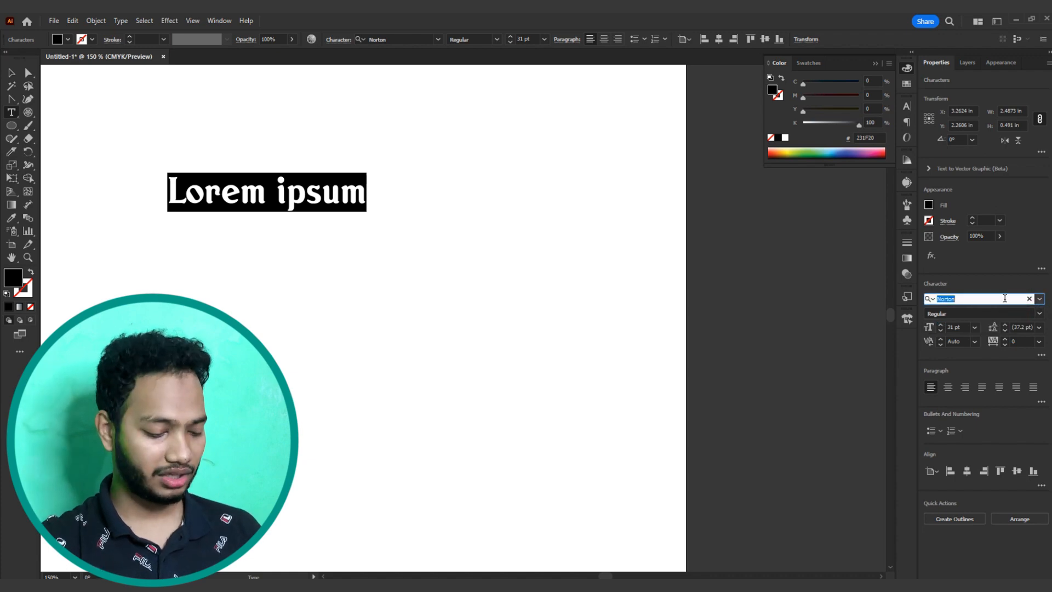
{"action": "type", "text": "lato"}
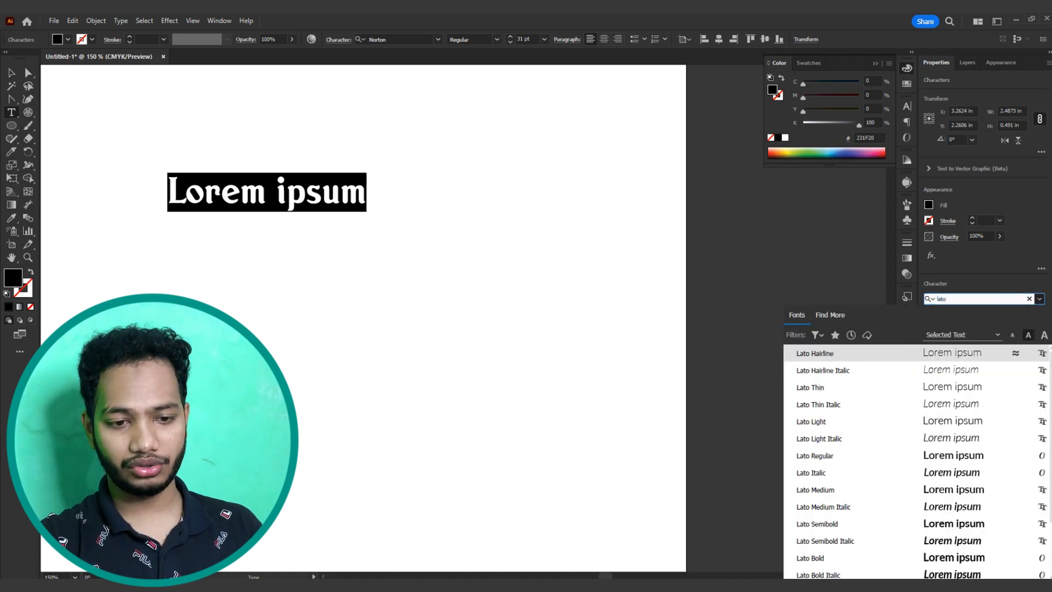
{"action": "key", "text": "Return"}
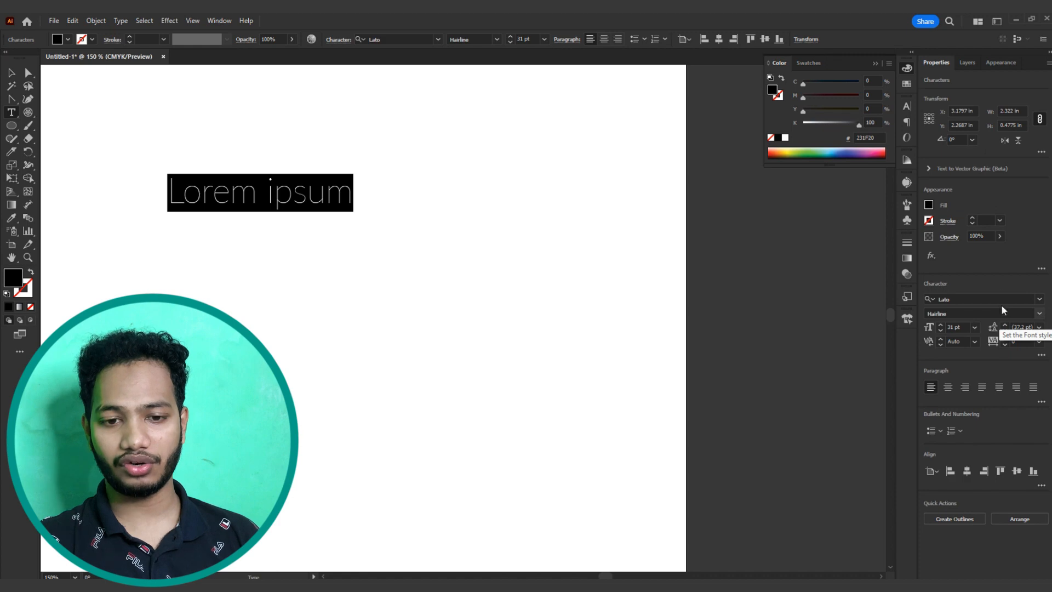
Step: Preview the Lato font styles on the text and set the style to Black
{"action": "left_click", "coordinate": [1041, 315]}
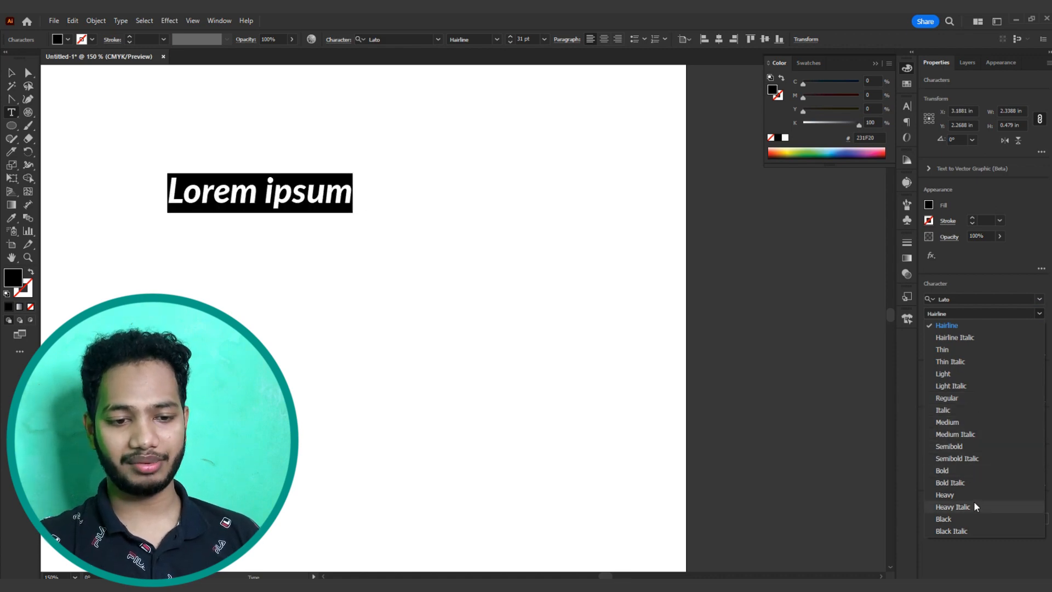
{"action": "left_click", "coordinate": [965, 299]}
{"action": "left_click", "coordinate": [968, 313]}
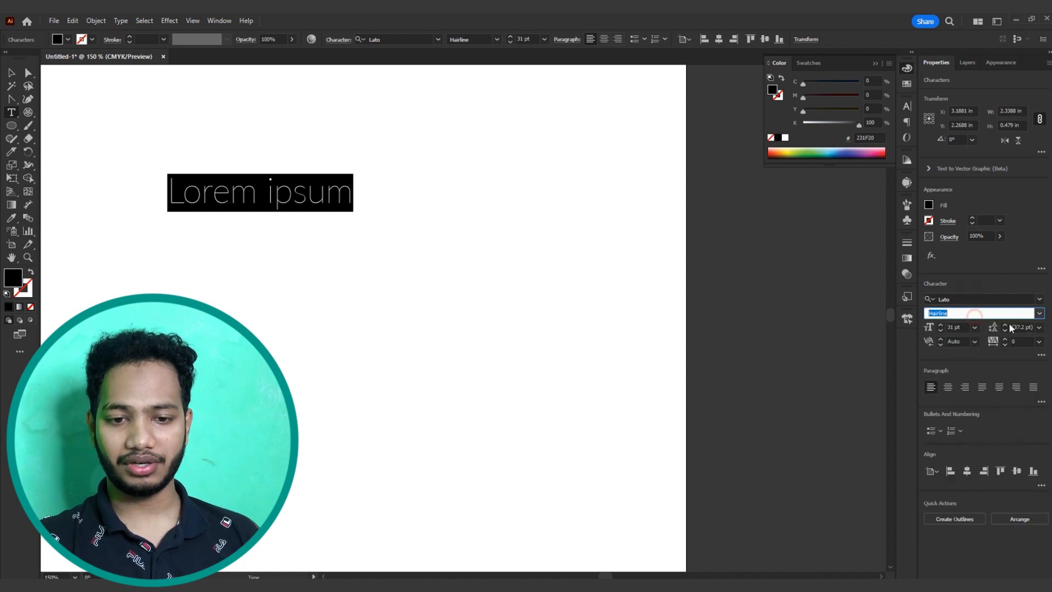
{"action": "left_click", "coordinate": [1040, 317]}
{"action": "left_click", "coordinate": [974, 514]}
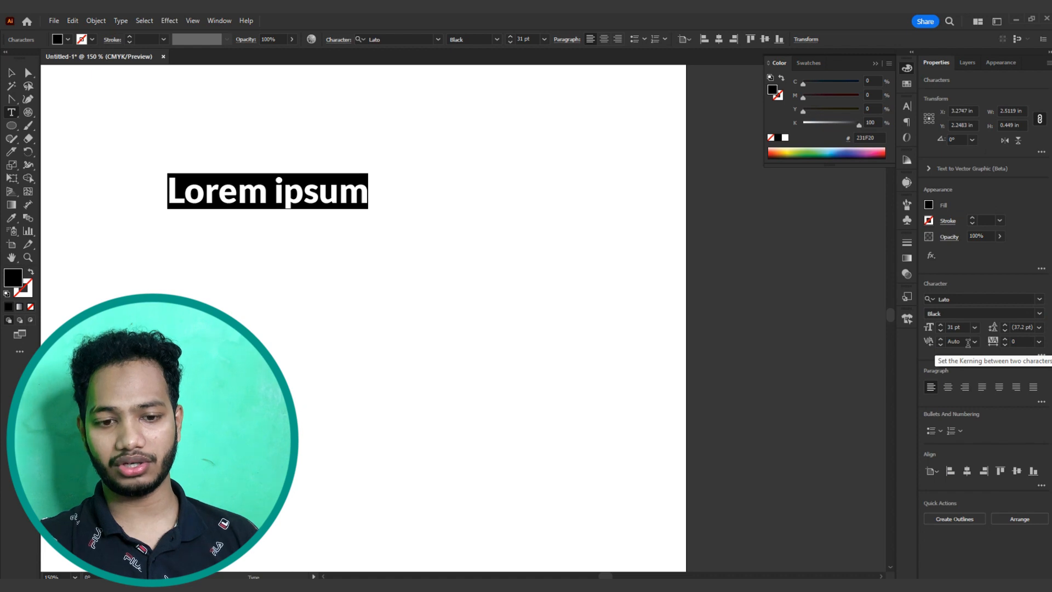
Step: Change the text's font back to Norton, keeping the Regular style
{"action": "left_click", "coordinate": [1040, 301]}
{"action": "key", "text": "Down"}
{"action": "key", "text": "Return"}
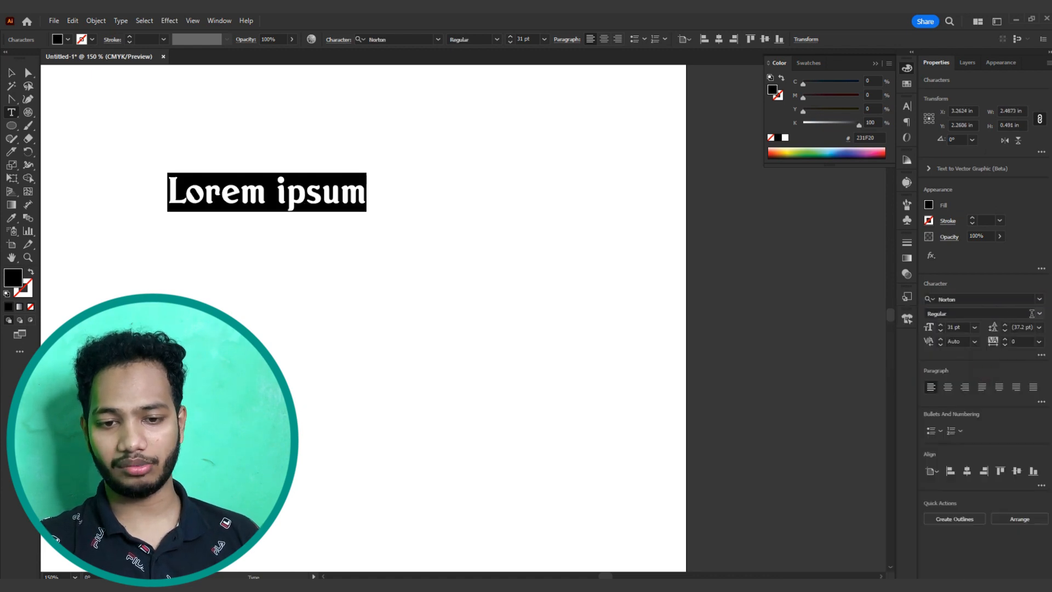
{"action": "left_click", "coordinate": [1038, 314]}
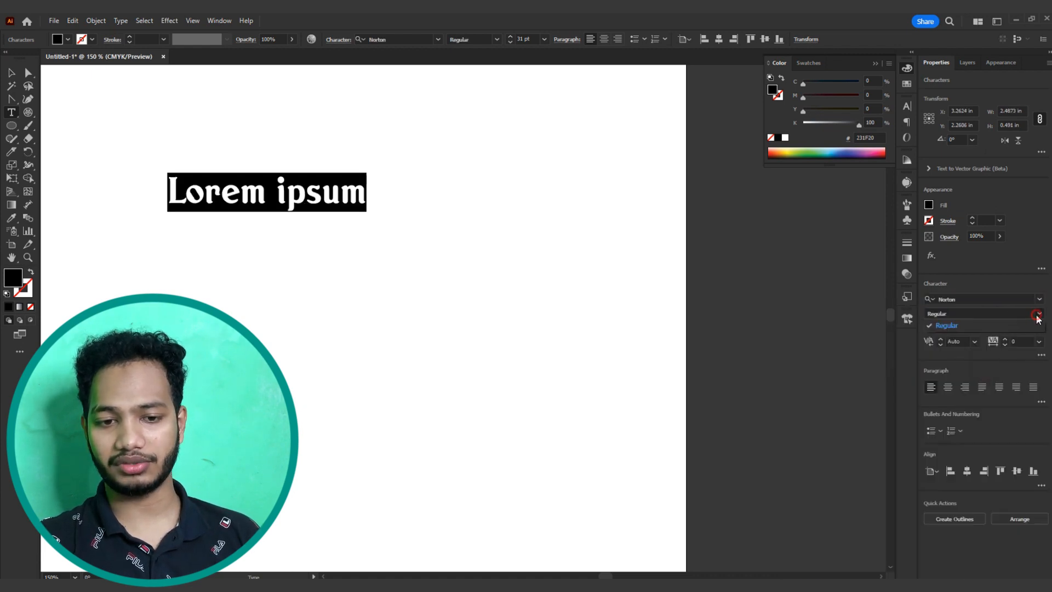
{"action": "left_click", "coordinate": [989, 324]}
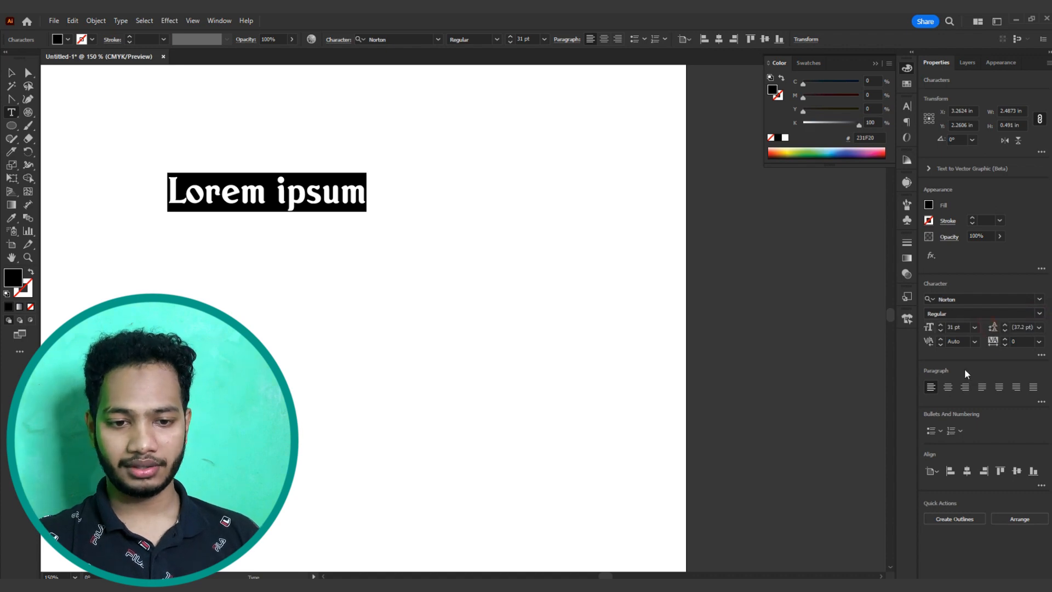
Step: Open the Character panel for the selected text
{"action": "left_click", "coordinate": [567, 39]}
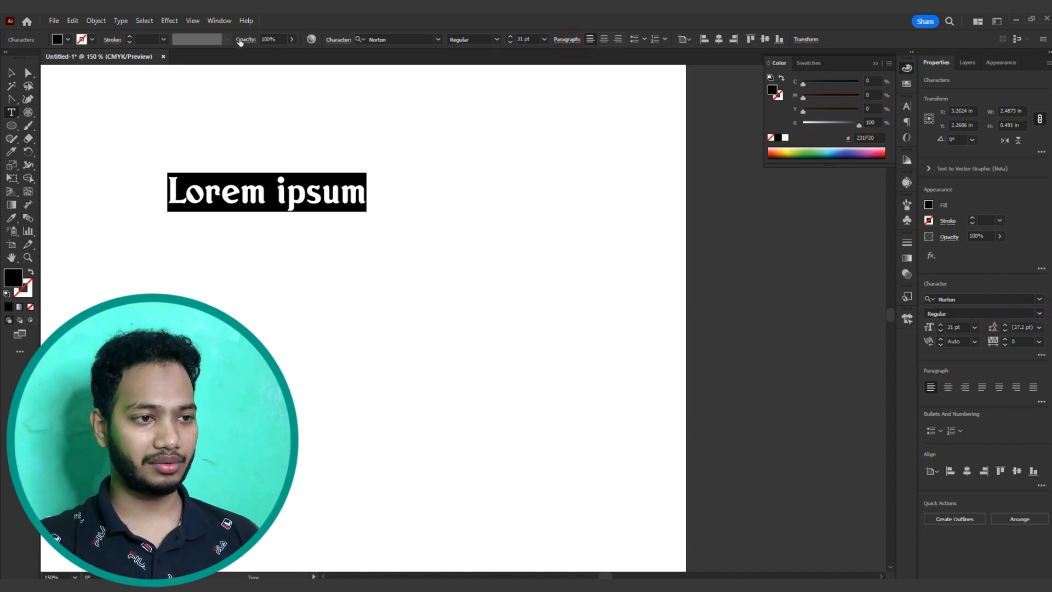
{"action": "left_click", "coordinate": [331, 39]}
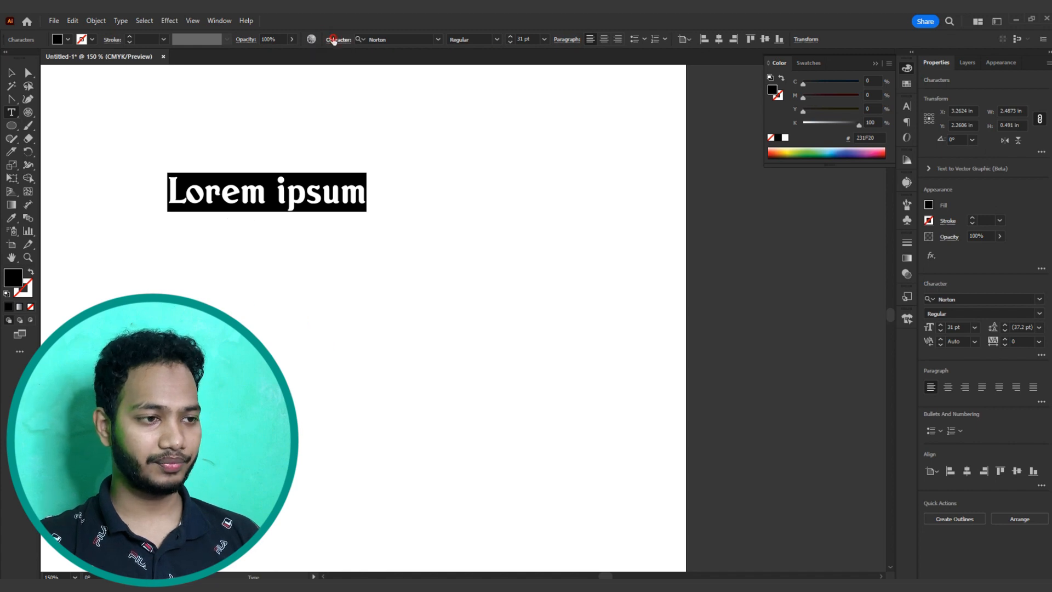
{"action": "left_click", "coordinate": [334, 42]}
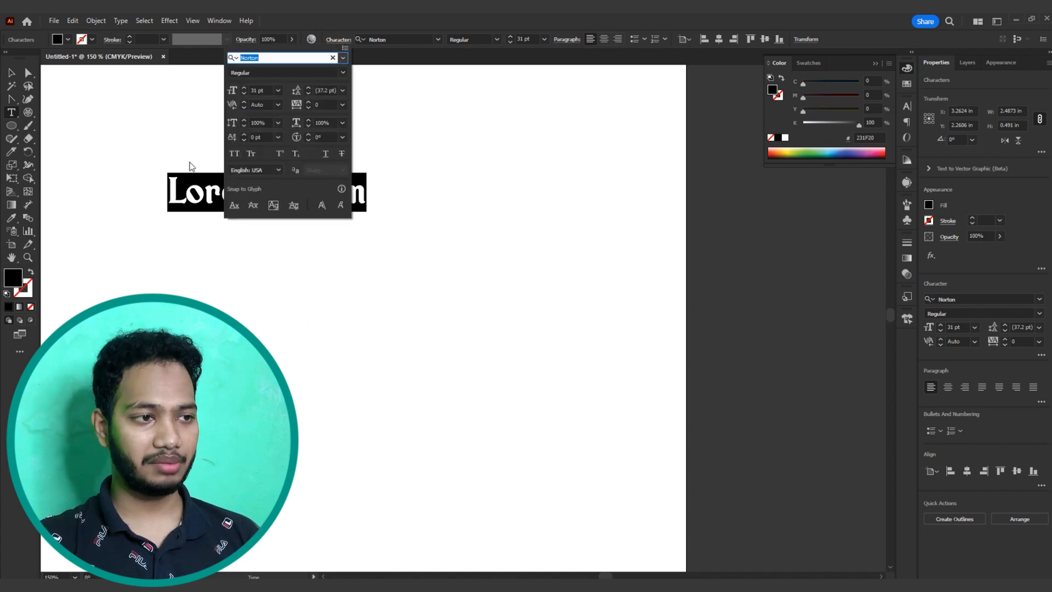
{"action": "left_click", "coordinate": [220, 22]}
{"action": "left_click", "coordinate": [210, 21]}
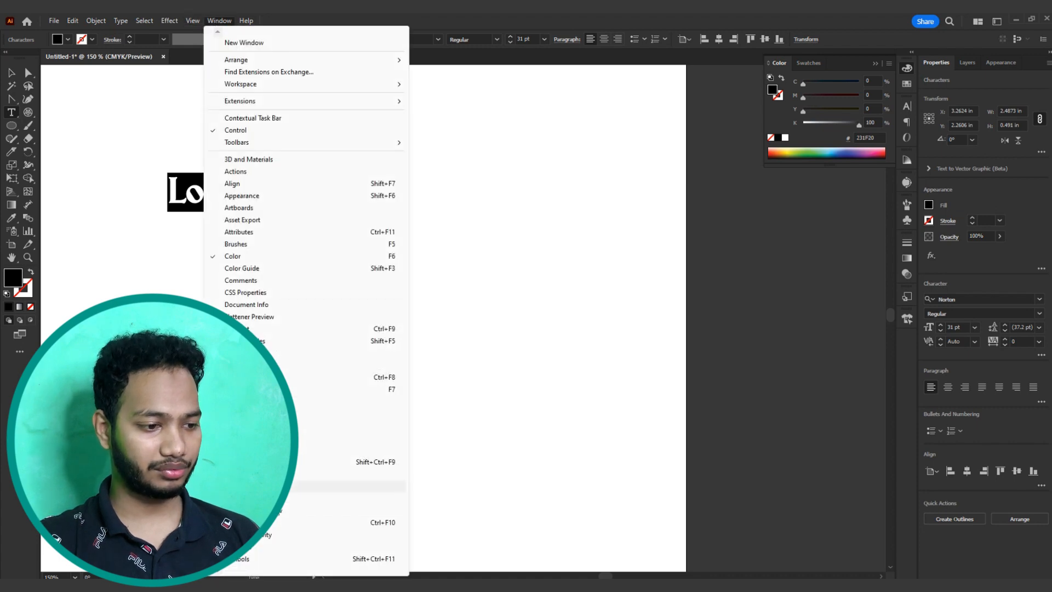
{"action": "left_click", "coordinate": [251, 568]}
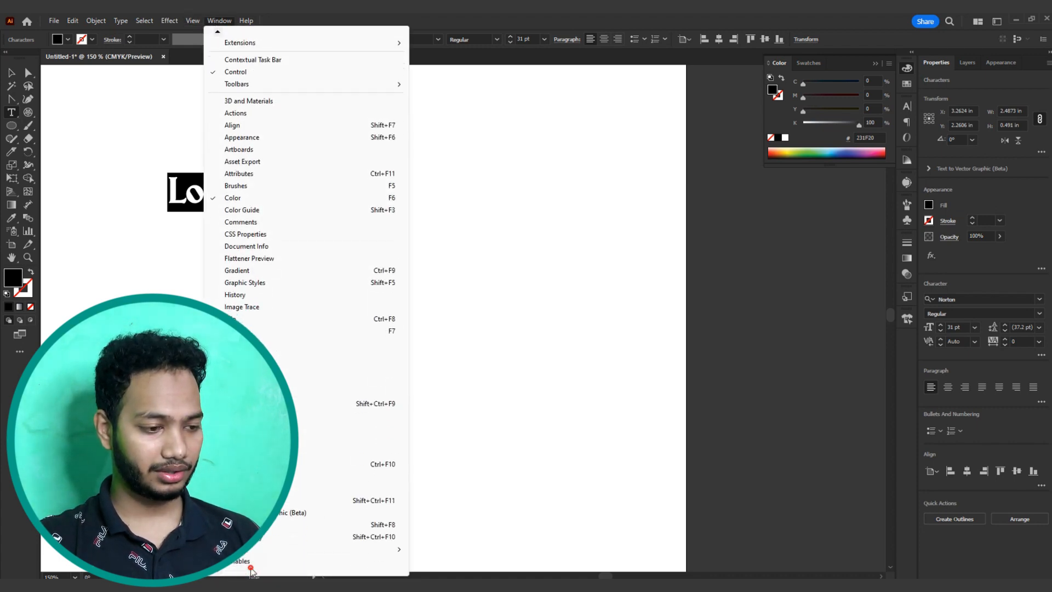
{"action": "left_click", "coordinate": [277, 532]}
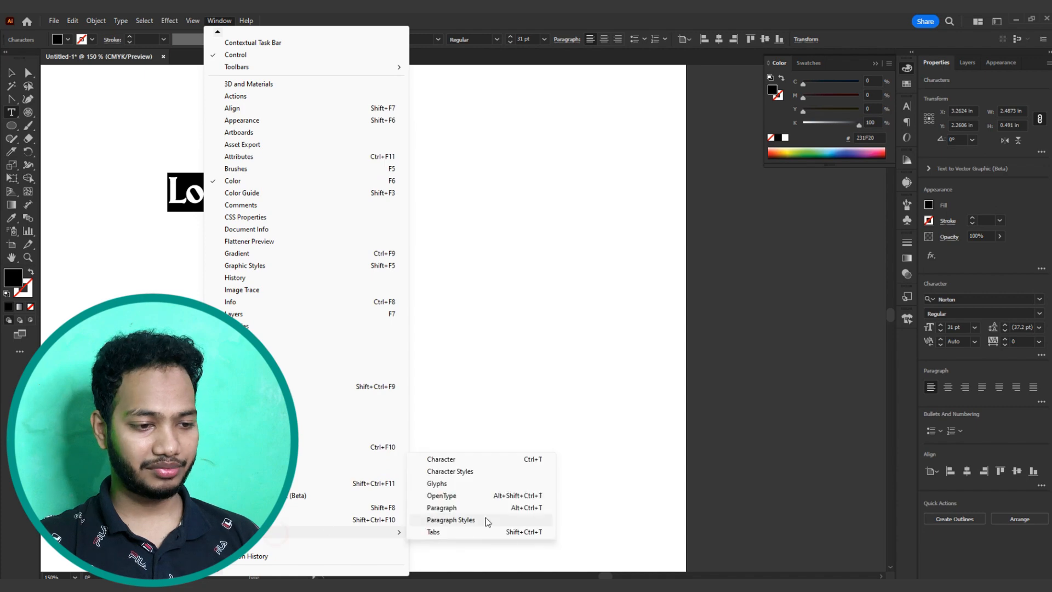
{"action": "left_click", "coordinate": [481, 459]}
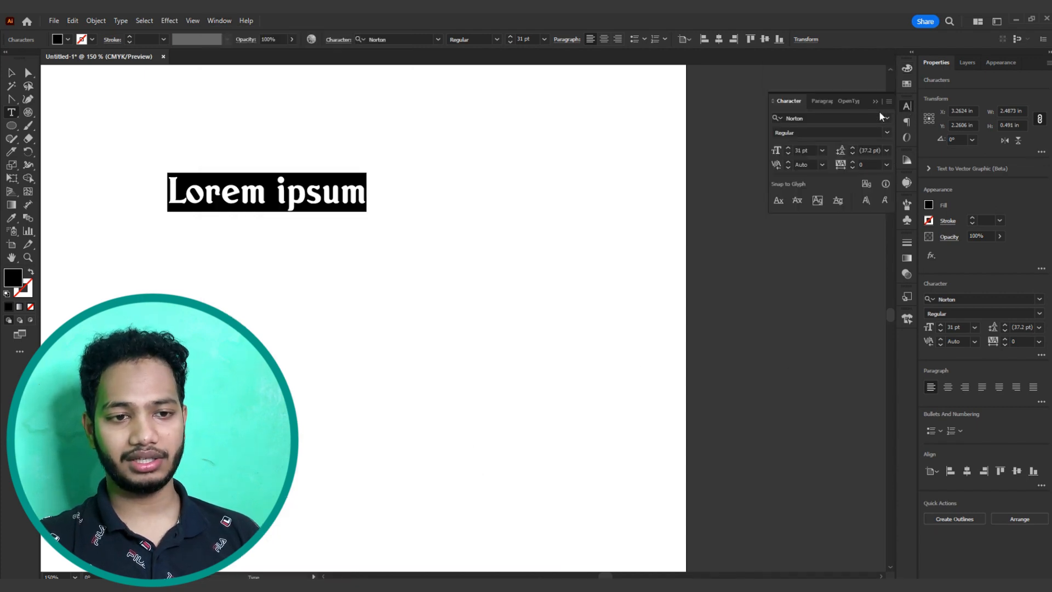
Step: Enlarge the whole "Lorem ipsum" text to a font size of 59 pt
{"action": "left_click", "coordinate": [808, 119]}
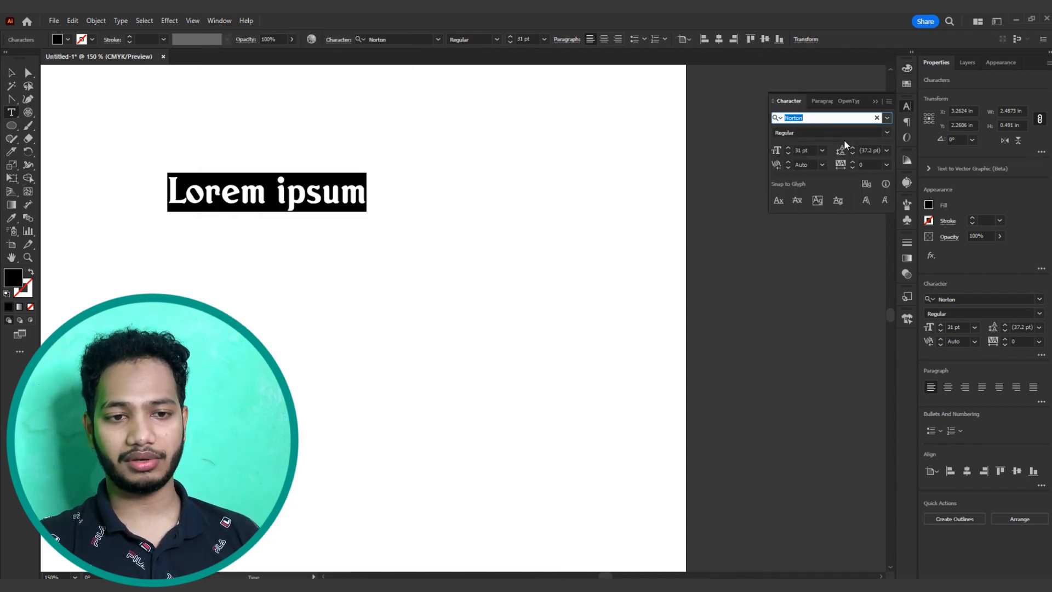
{"action": "key", "text": "Tab"}
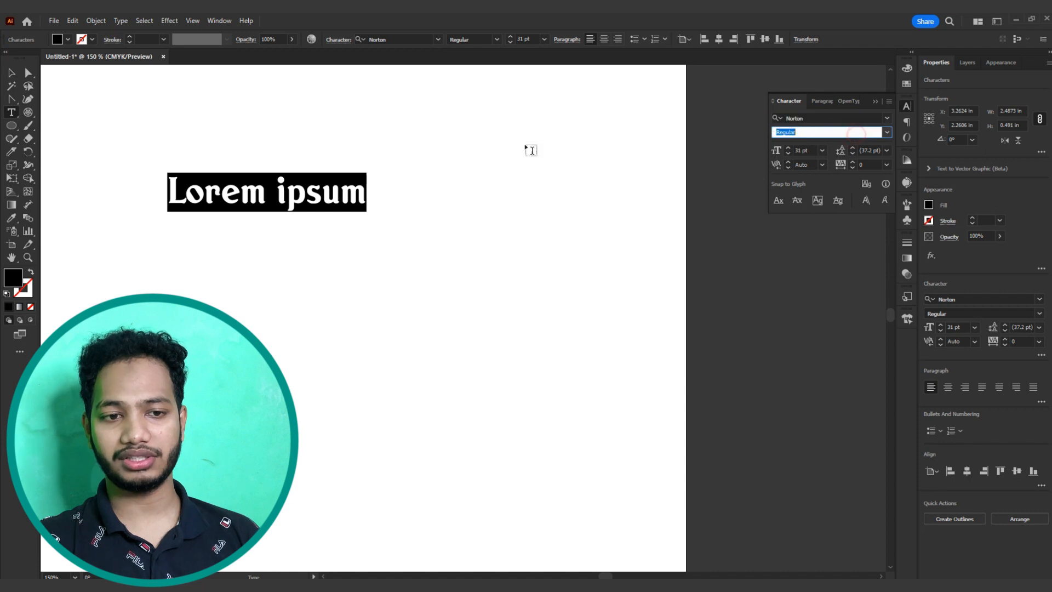
{"action": "left_click", "coordinate": [801, 151]}
{"action": "type", "text": "43"}
{"action": "key", "text": "Return"}
{"action": "scroll", "coordinate": [810, 148], "scroll_direction": "up", "scroll_amount": 9}
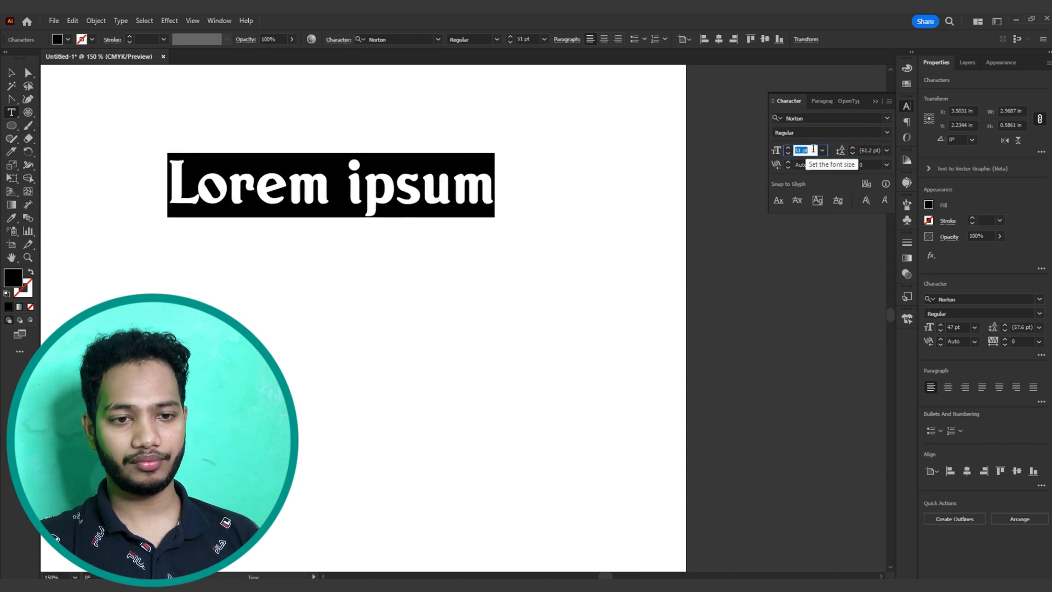
{"action": "left_click", "coordinate": [368, 185]}
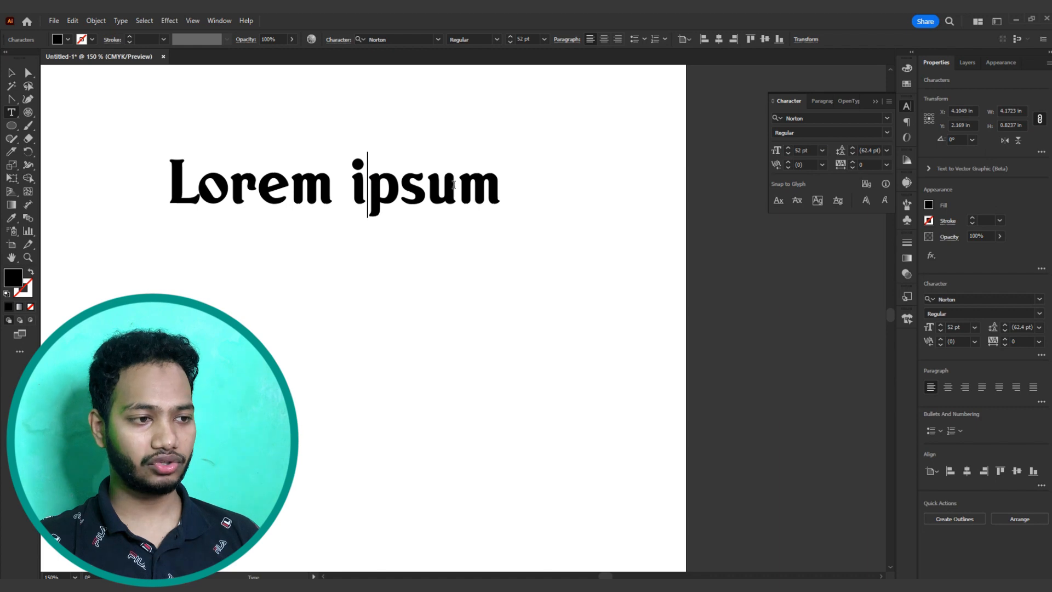
{"action": "left_click_drag", "start_coordinate": [170, 177], "coordinate": [522, 183]}
{"action": "scroll", "coordinate": [806, 152], "scroll_direction": "up", "scroll_amount": 12}
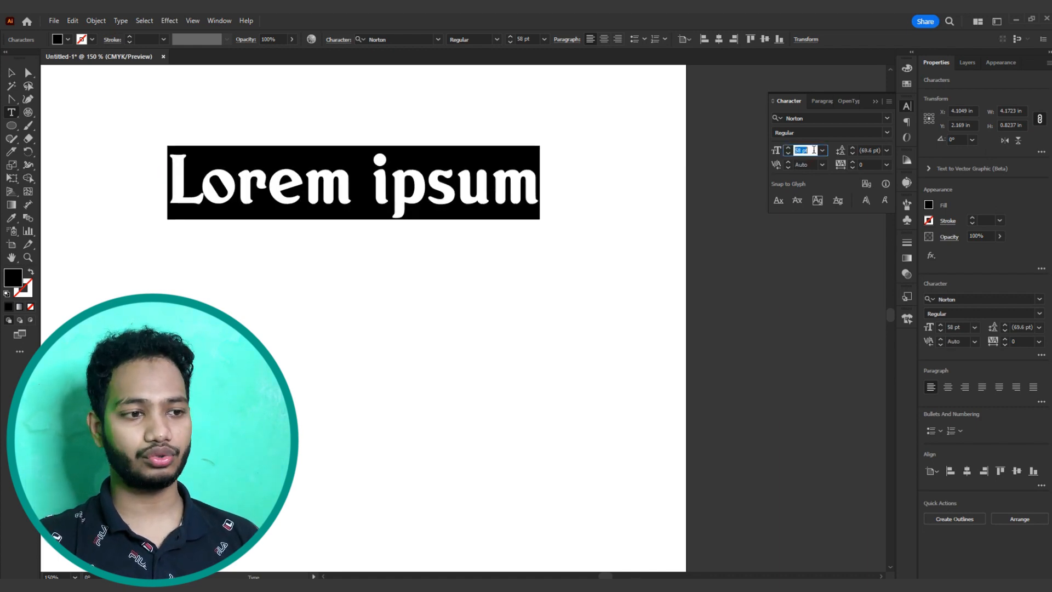
{"action": "scroll", "coordinate": [807, 152], "scroll_direction": "down", "scroll_amount": 5}
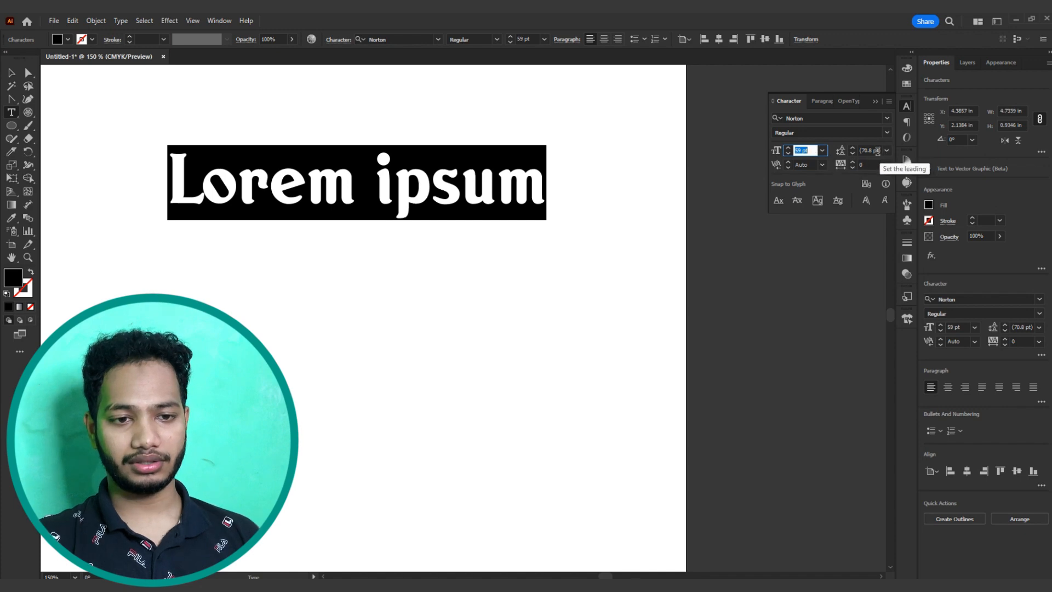
Step: Break the text before "ipsum" so that the two words sit on separate lines
{"action": "left_click", "coordinate": [395, 193]}
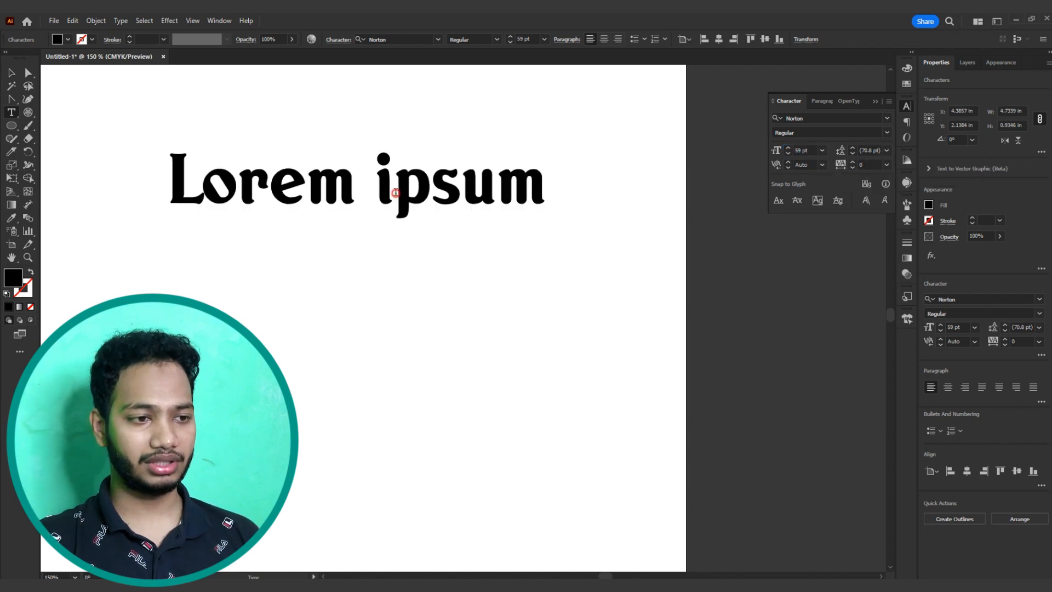
{"action": "left_click", "coordinate": [372, 193]}
{"action": "key", "text": "BackSpace"}
{"action": "key", "text": "Return"}
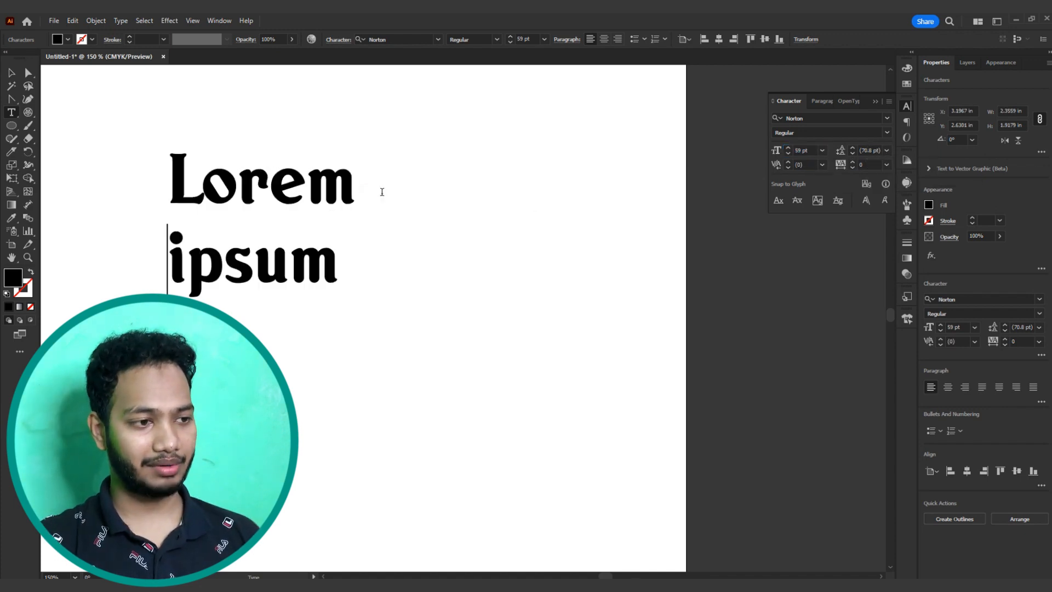
Step: Select both lines of text and tighten their leading to 56 pt
{"action": "left_click_drag", "start_coordinate": [171, 173], "coordinate": [373, 268]}
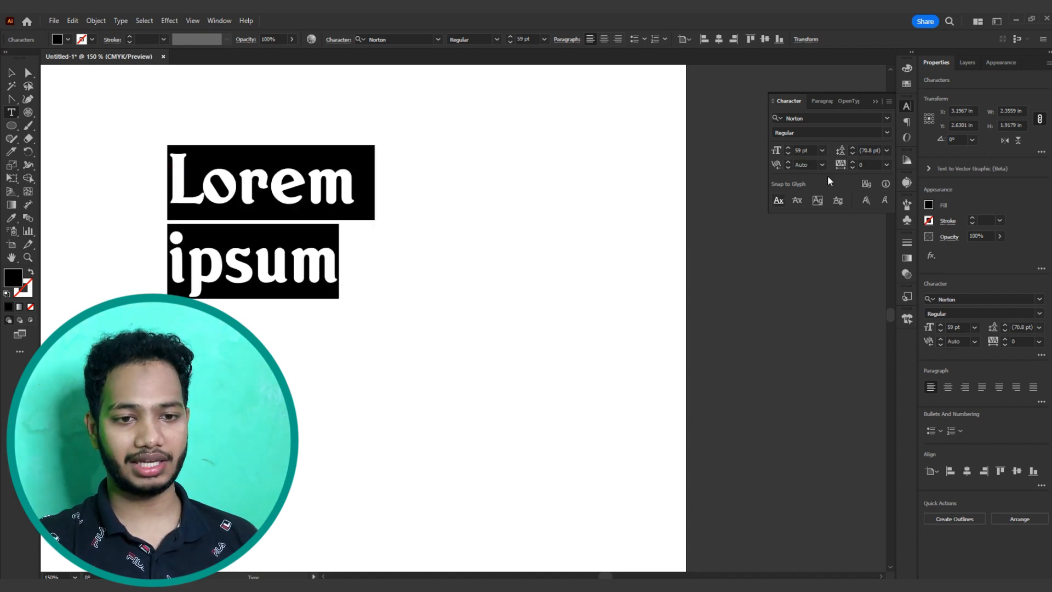
{"action": "left_click", "coordinate": [868, 151]}
{"action": "key", "text": "Up"}
{"action": "key", "text": "Up"}
{"action": "key", "text": "Up"}
{"action": "key", "text": "Up"}
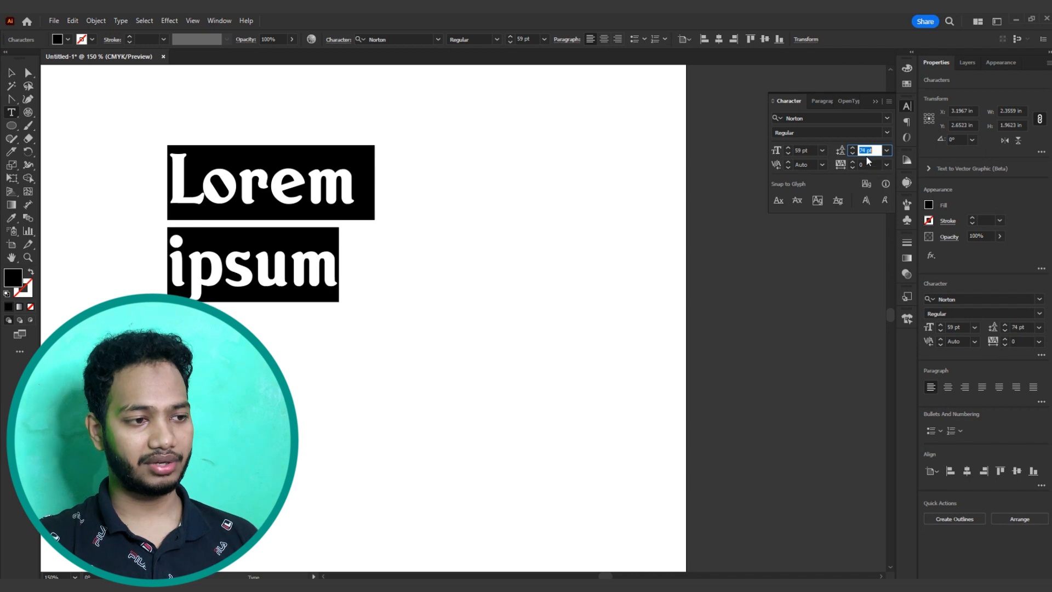
{"action": "key", "text": "Down"}
{"action": "key", "text": "Down"}
{"action": "key", "text": "Down"}
{"action": "key", "text": "Down"}
{"action": "key", "text": "Down"}
{"action": "key", "text": "Down"}
{"action": "key", "text": "Down"}
{"action": "key", "text": "Down"}
{"action": "key", "text": "Down"}
{"action": "key", "text": "Down"}
{"action": "key", "text": "Down"}
{"action": "key", "text": "Down"}
{"action": "key", "text": "Down"}
{"action": "key", "text": "Down"}
{"action": "key", "text": "Down"}
{"action": "key", "text": "Down"}
{"action": "key", "text": "Down"}
{"action": "key", "text": "Down"}
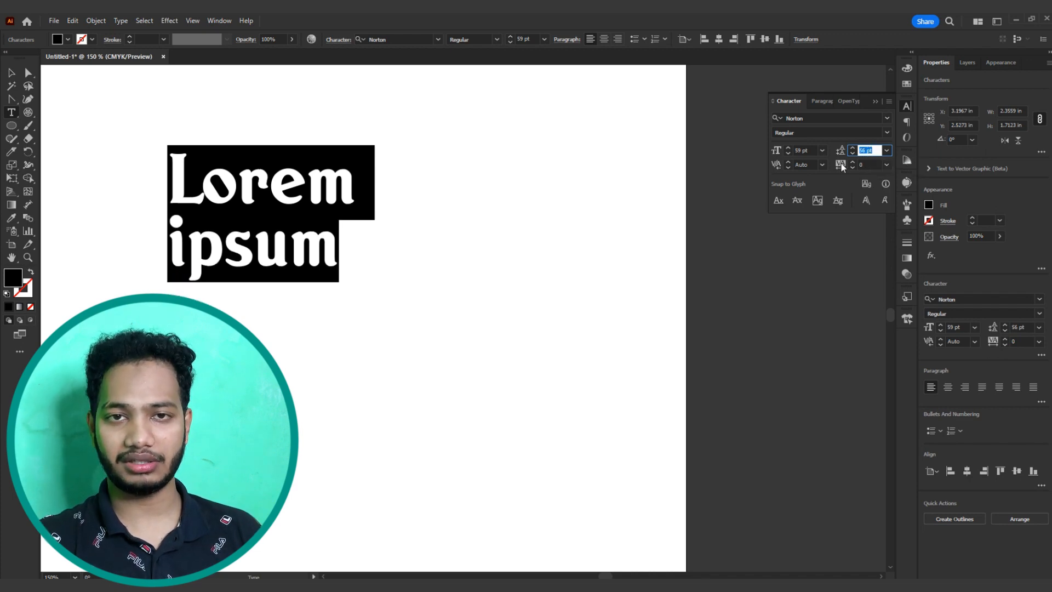
{"action": "left_click", "coordinate": [812, 163]}
{"action": "double_click", "coordinate": [812, 164]}
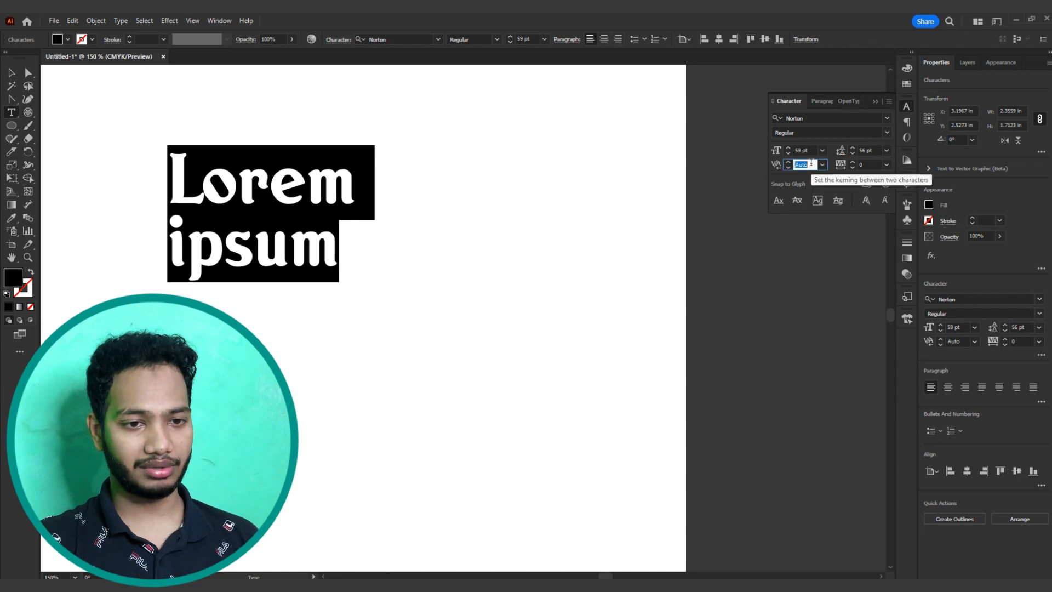
{"action": "left_click", "coordinate": [823, 164]}
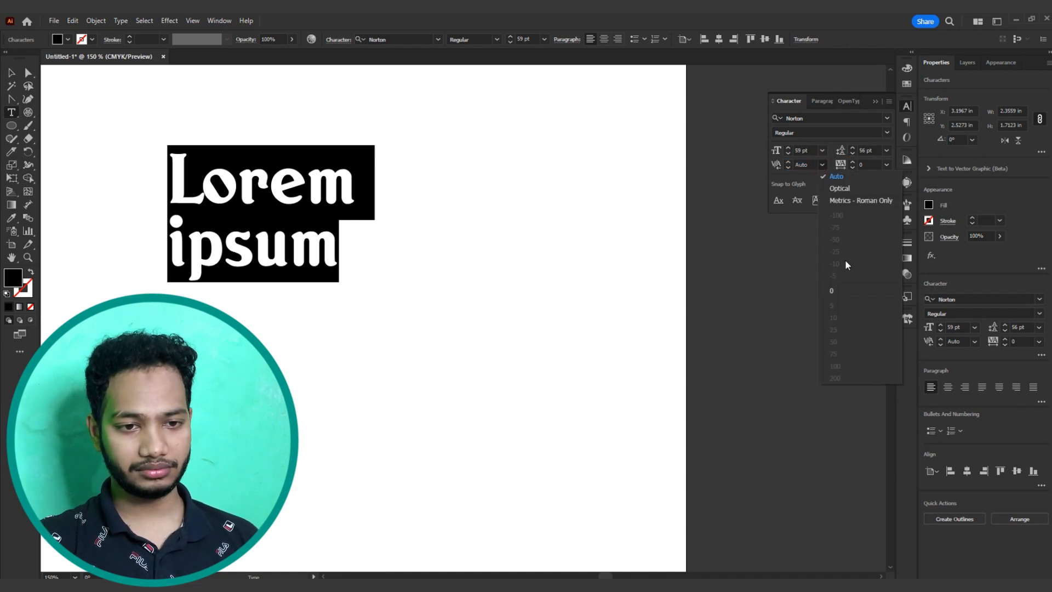
{"action": "left_click", "coordinate": [794, 169]}
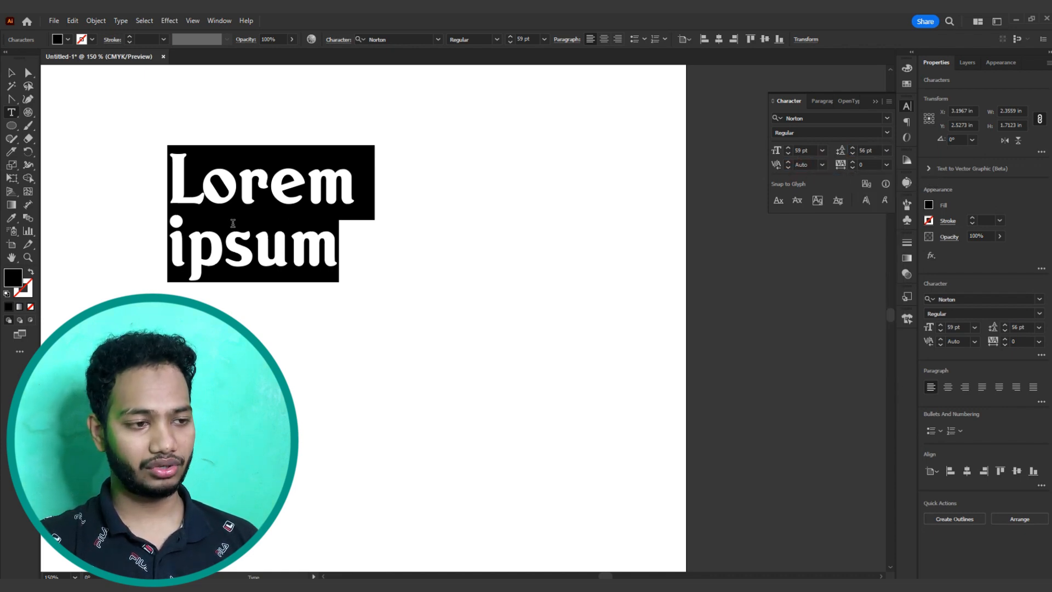
{"action": "left_click", "coordinate": [262, 223]}
{"action": "left_click_drag", "start_coordinate": [167, 174], "coordinate": [243, 254]}
{"action": "key", "text": "ctrl+z"}
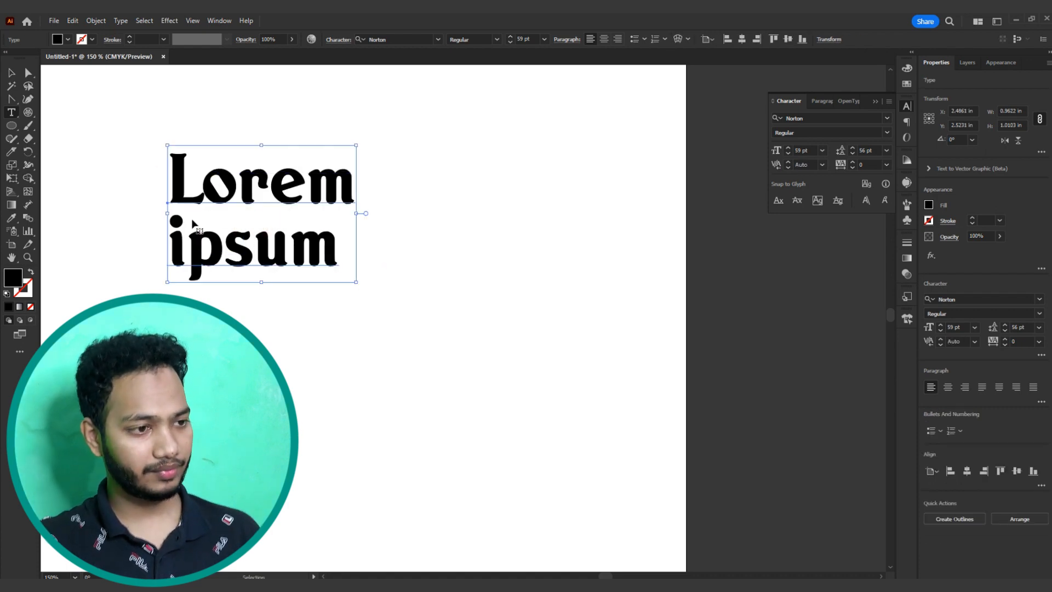
Step: Widen the tracking of the two-line "Lorem ipsum" text to 500 and reduce its font size to 54 pt
{"action": "left_click", "coordinate": [887, 165]}
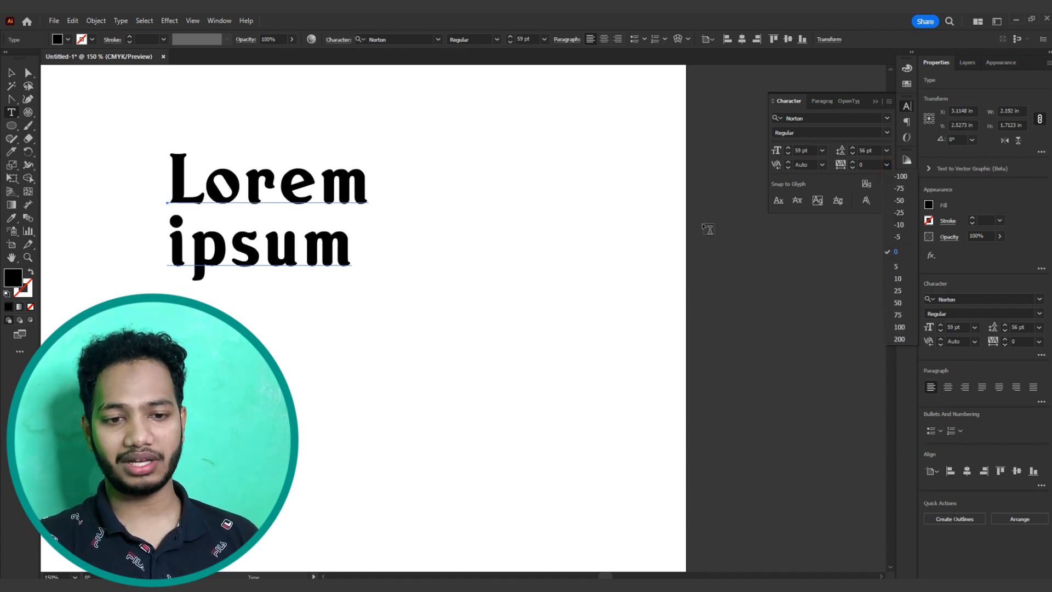
{"action": "left_click", "coordinate": [899, 340]}
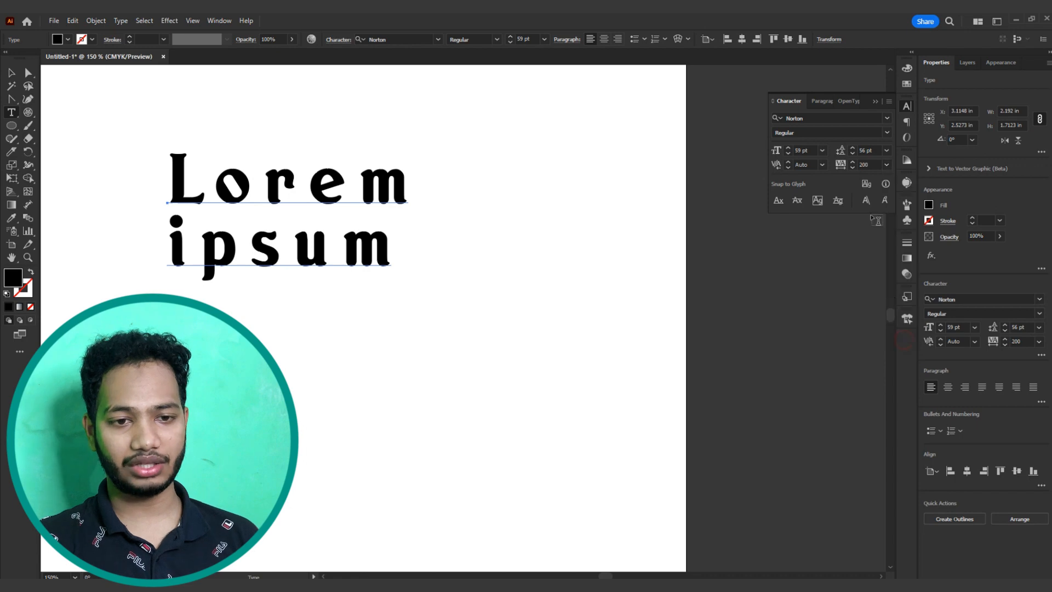
{"action": "double_click", "coordinate": [871, 164]}
{"action": "type", "text": "500"}
{"action": "key", "text": "Return"}
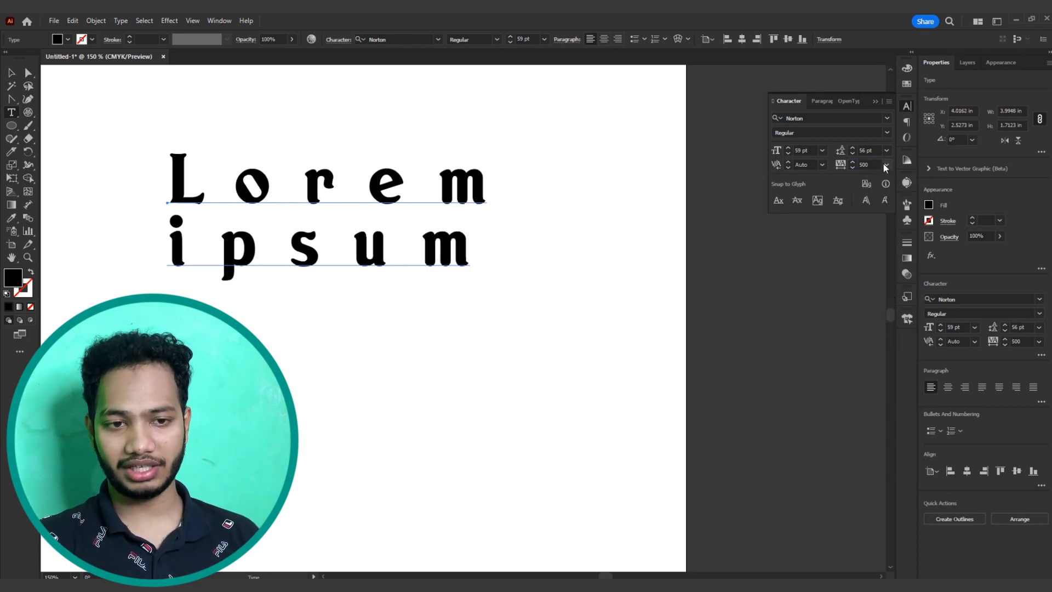
{"action": "key", "text": "Down"}
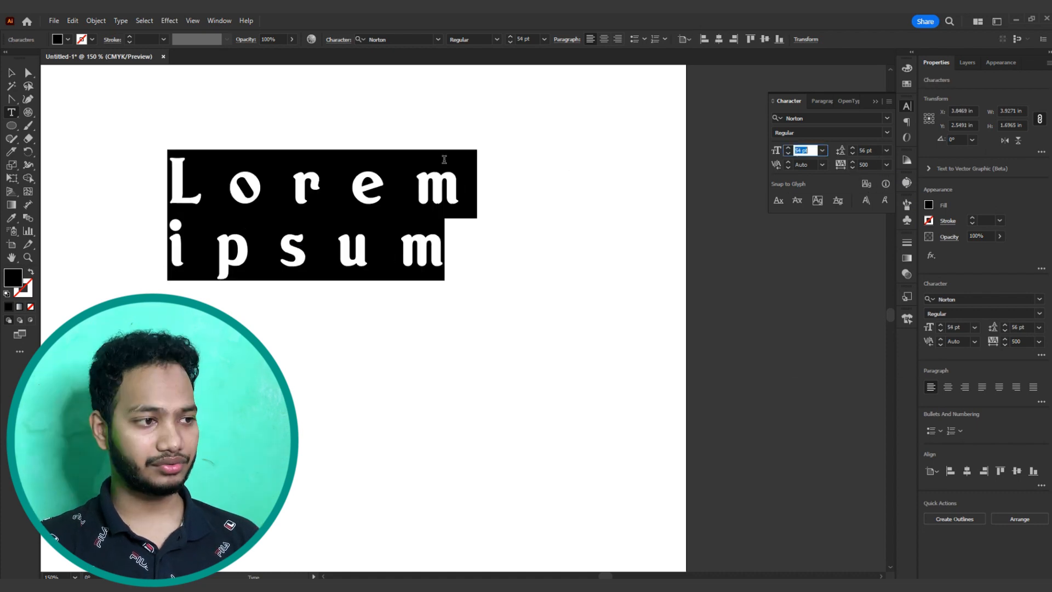
Step: Try to start area type on the empty artboard space below "ipsum" with the Area Type Tool
{"action": "left_click", "coordinate": [12, 112]}
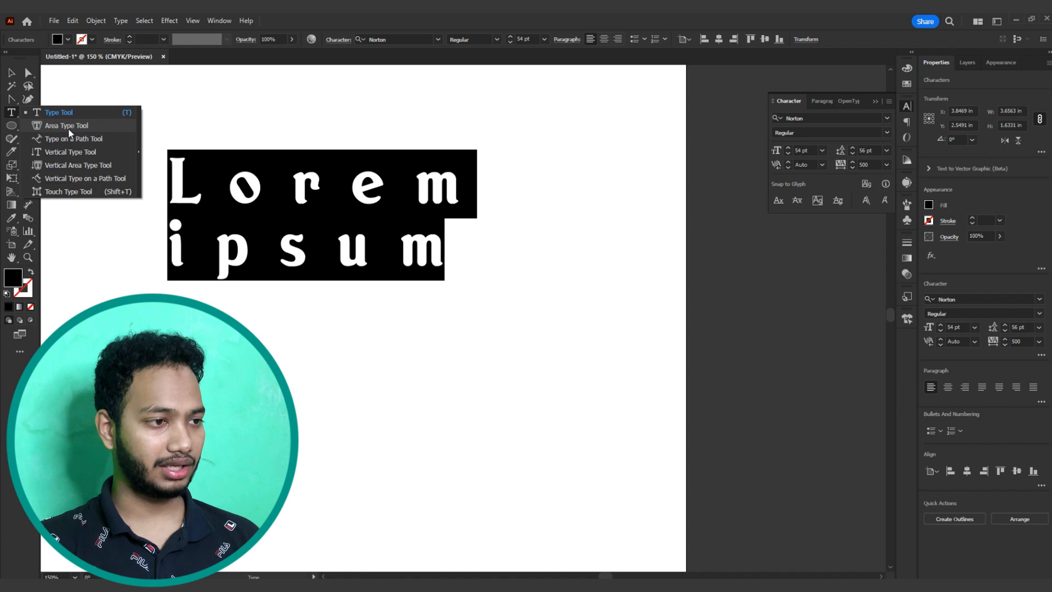
{"action": "left_click", "coordinate": [68, 127]}
{"action": "scroll", "coordinate": [347, 312], "scroll_direction": "down", "scroll_amount": 5}
{"action": "left_click", "coordinate": [203, 277]}
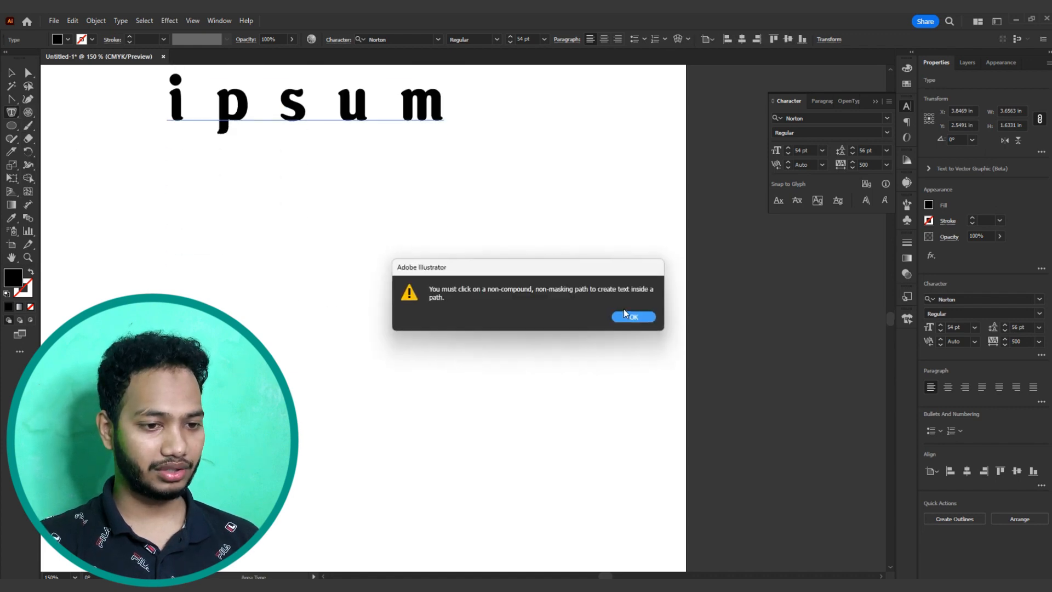
{"action": "left_click", "coordinate": [647, 321]}
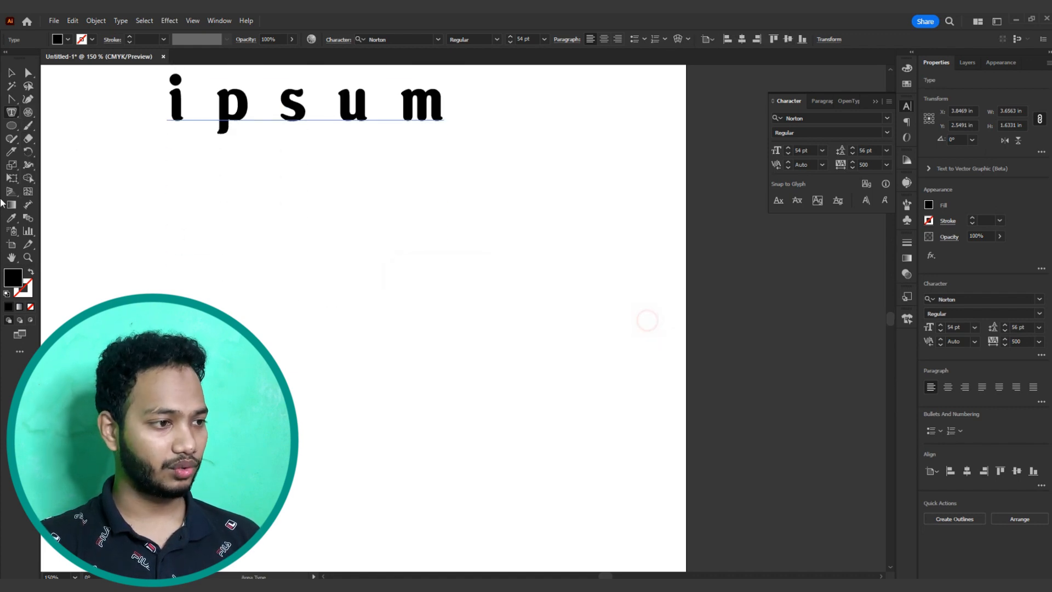
Step: Draw a black rectangle about 2.65 in wide and 2.36 in high below "ipsum"
{"action": "left_click", "coordinate": [12, 127]}
{"action": "left_click", "coordinate": [72, 127]}
{"action": "left_click_drag", "start_coordinate": [168, 214], "coordinate": [221, 289]}
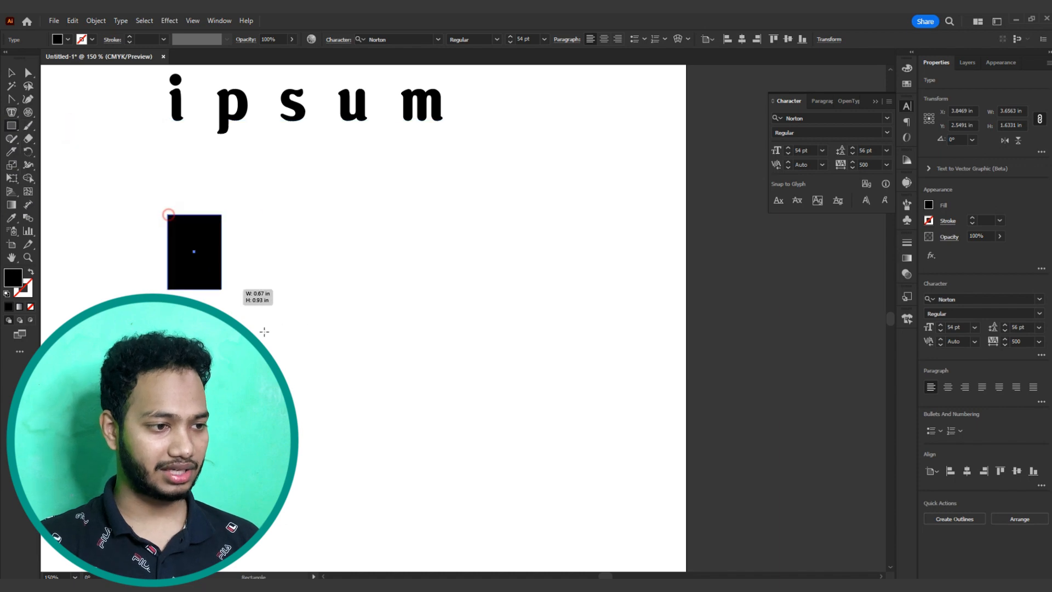
{"action": "left_click_drag", "start_coordinate": [264, 332], "coordinate": [379, 403]}
Step: Convert the black rectangle into a text area filled with placeholder text using the Area Type Tool
{"action": "key", "text": "t"}
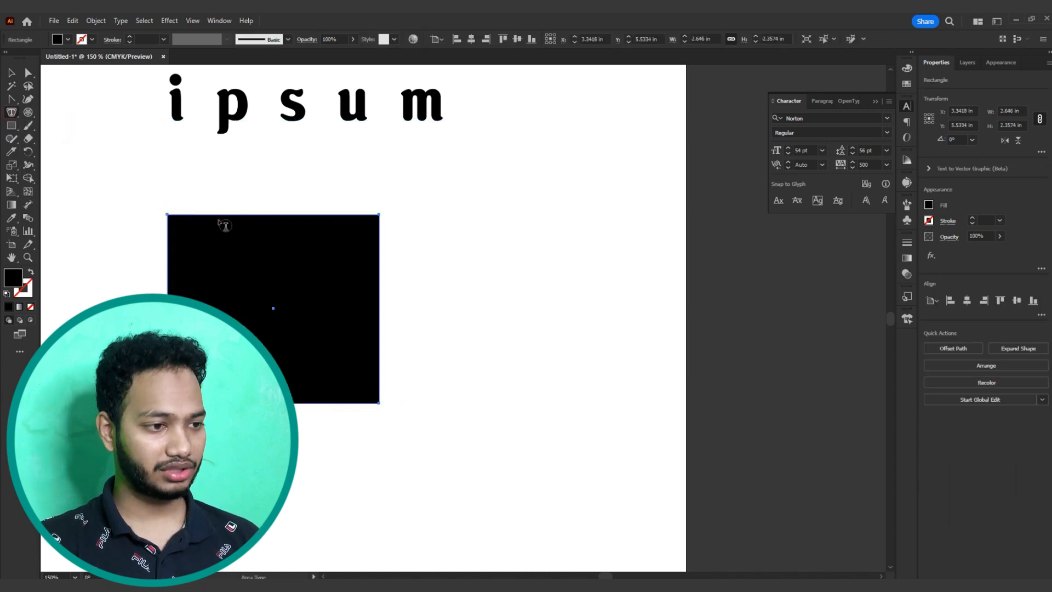
{"action": "left_click", "coordinate": [225, 226]}
{"action": "left_click", "coordinate": [617, 319]}
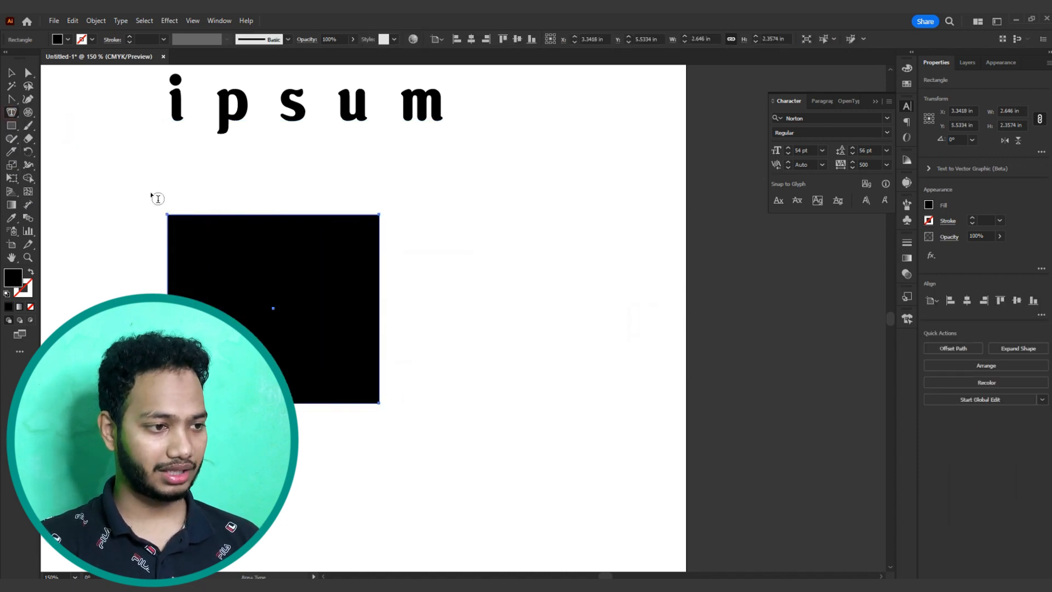
{"action": "left_click", "coordinate": [180, 220]}
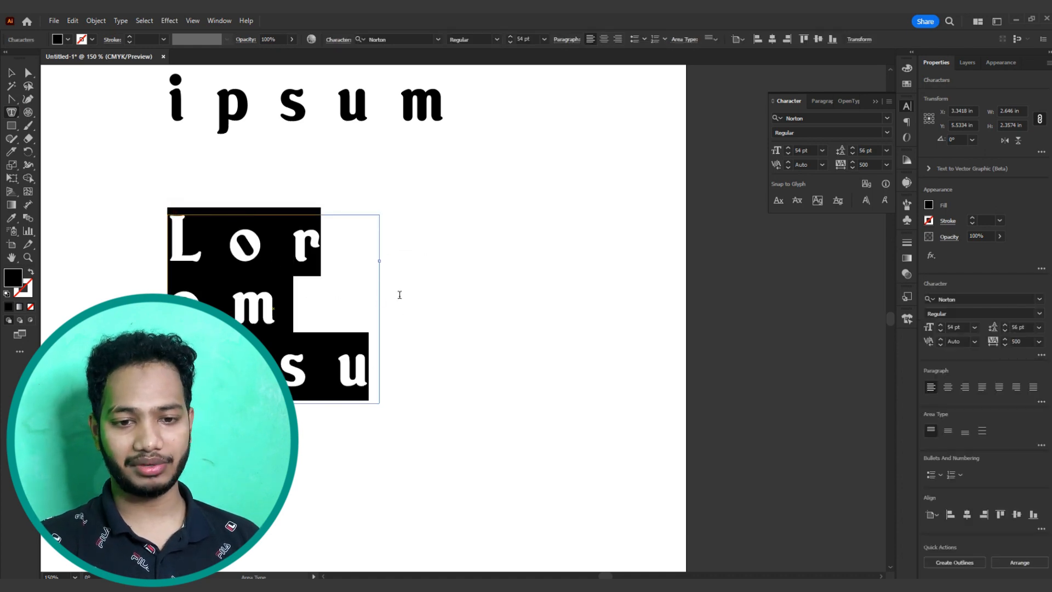
Step: Reset the tracking of the area text to 0 and reduce its font size to 17 pt
{"action": "left_click", "coordinate": [1025, 342]}
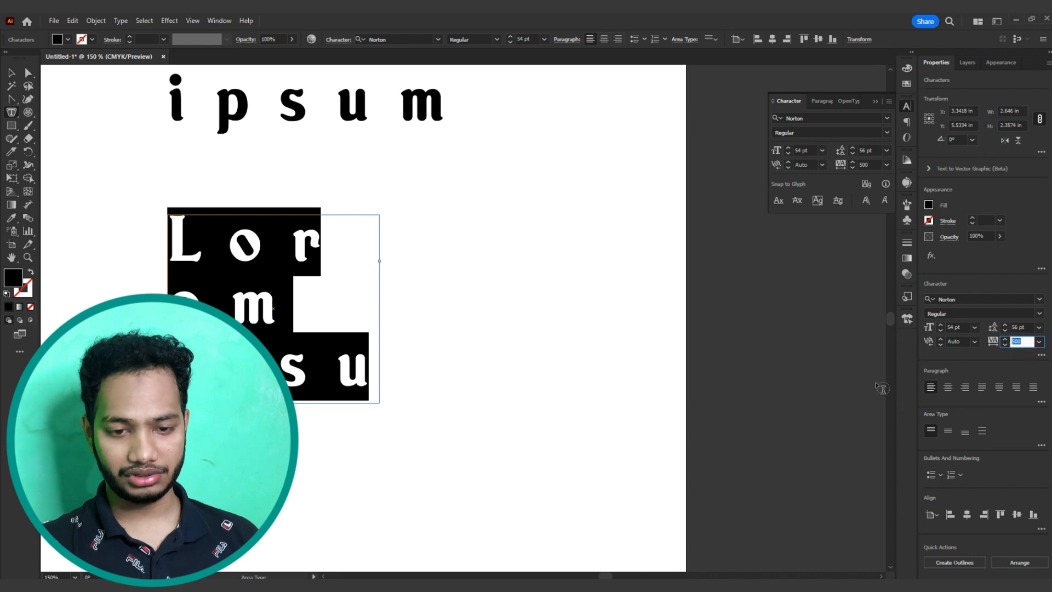
{"action": "key", "text": "Return"}
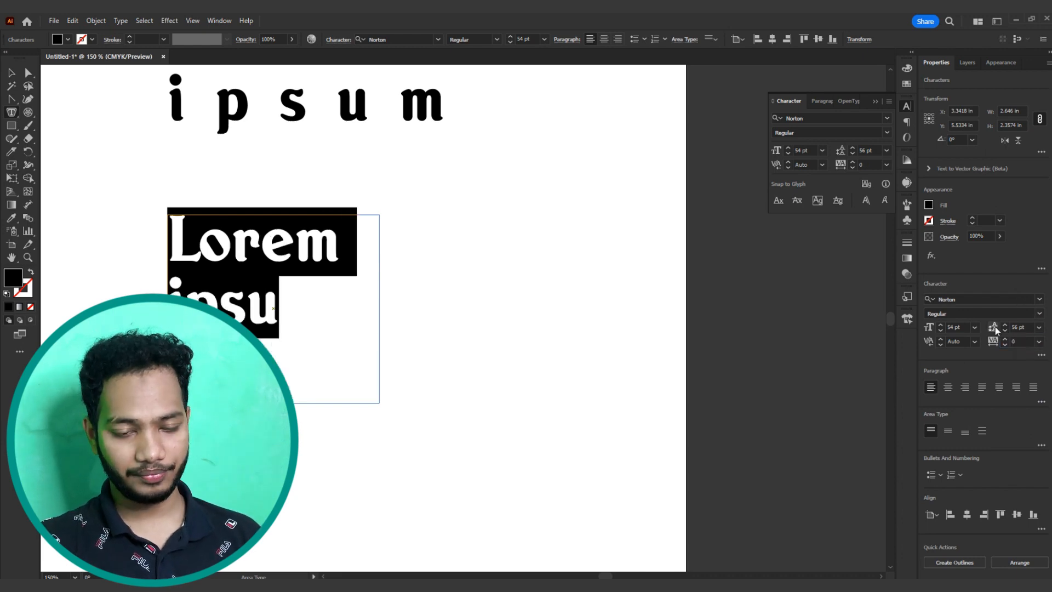
{"action": "left_click", "coordinate": [981, 311]}
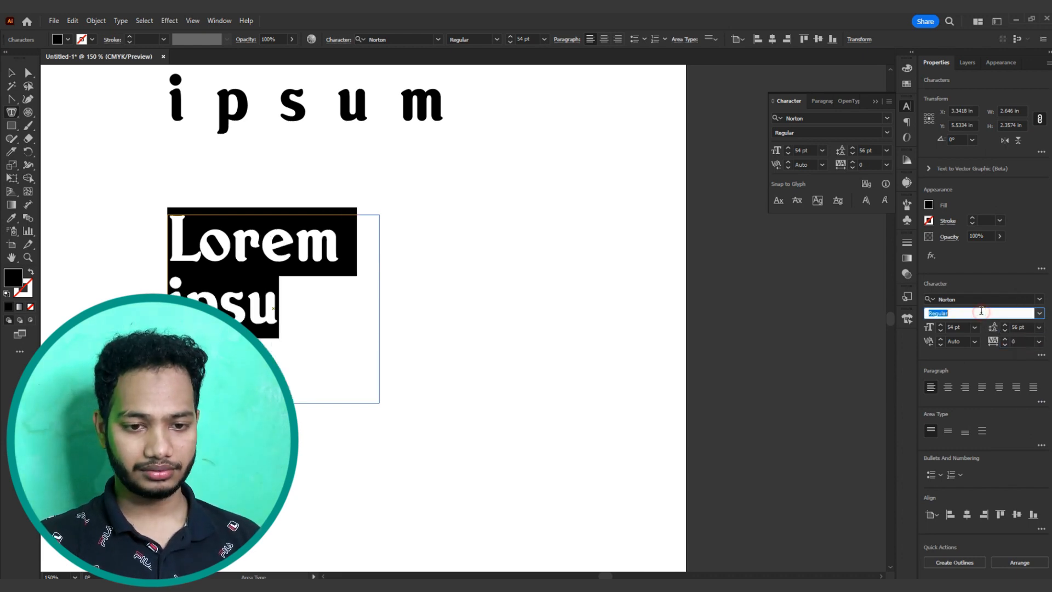
{"action": "left_click", "coordinate": [959, 328]}
{"action": "scroll", "coordinate": [959, 328], "scroll_direction": "down", "scroll_amount": 20}
{"action": "scroll", "coordinate": [959, 328], "scroll_direction": "down", "scroll_amount": 3}
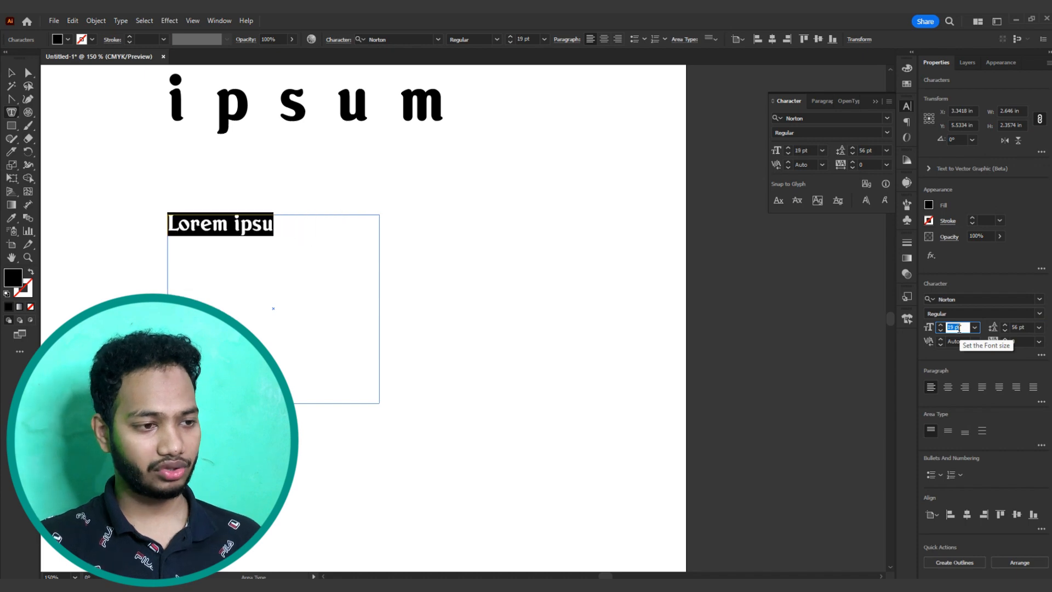
{"action": "scroll", "coordinate": [959, 327], "scroll_direction": "up", "scroll_amount": 20}
{"action": "scroll", "coordinate": [958, 328], "scroll_direction": "down", "scroll_amount": 20}
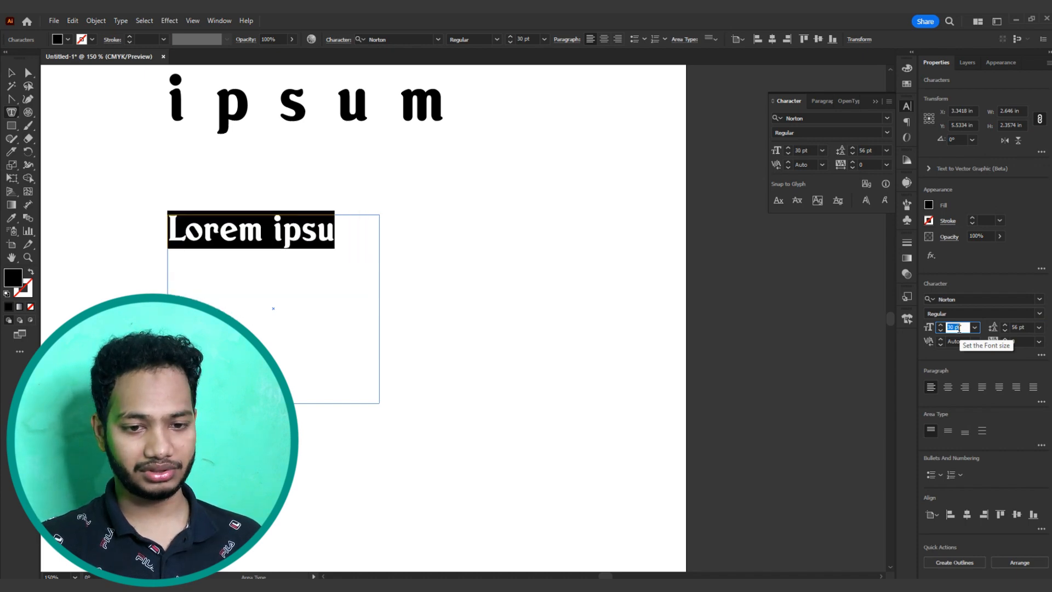
Step: Delete the small text area below "ipsum"
{"action": "left_click", "coordinate": [547, 294], "text": "ctrl"}
{"action": "left_click_drag", "start_coordinate": [140, 171], "coordinate": [388, 390]}
{"action": "key", "text": "Delete"}
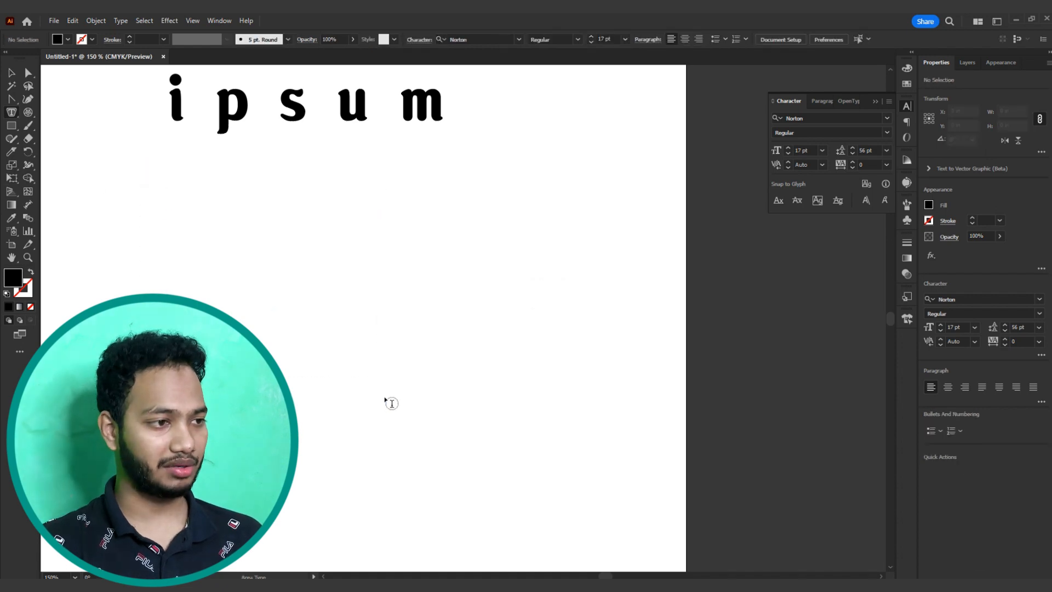
Step: Draw a rectangle about 5.64 by 3.33 in below "ipsum" and fill it with placeholder text using the Area Type Tool
{"action": "left_click", "coordinate": [11, 125]}
{"action": "left_click_drag", "start_coordinate": [140, 233], "coordinate": [592, 500]}
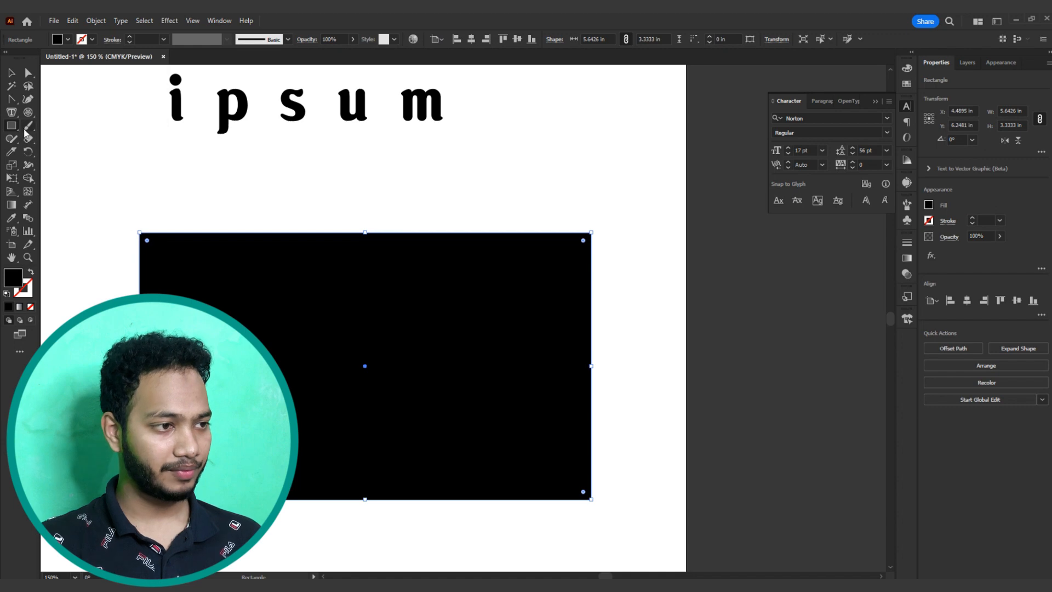
{"action": "left_click", "coordinate": [11, 112]}
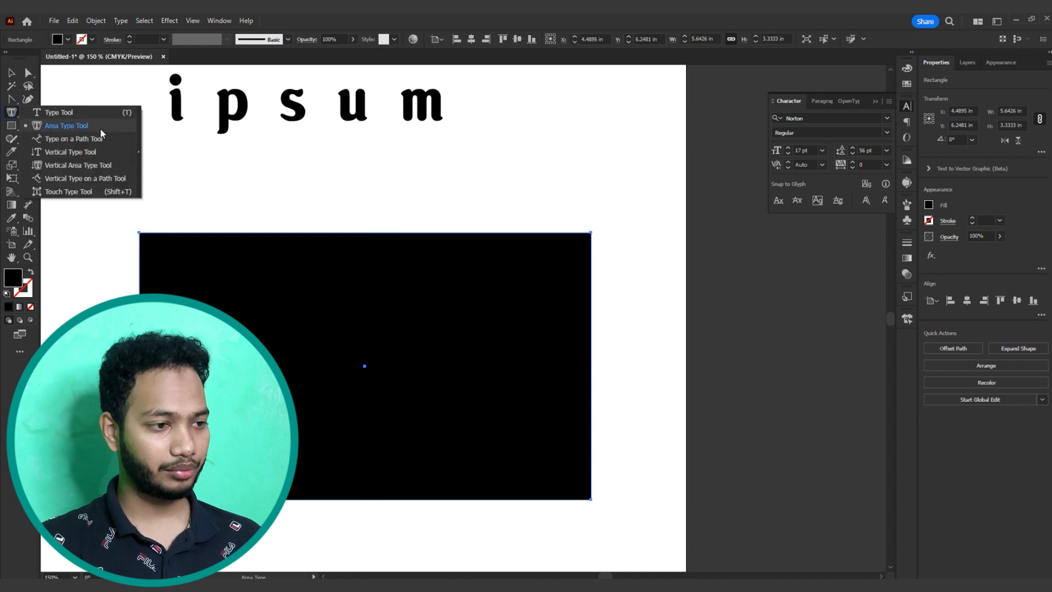
{"action": "left_click", "coordinate": [82, 126]}
{"action": "left_click", "coordinate": [146, 238]}
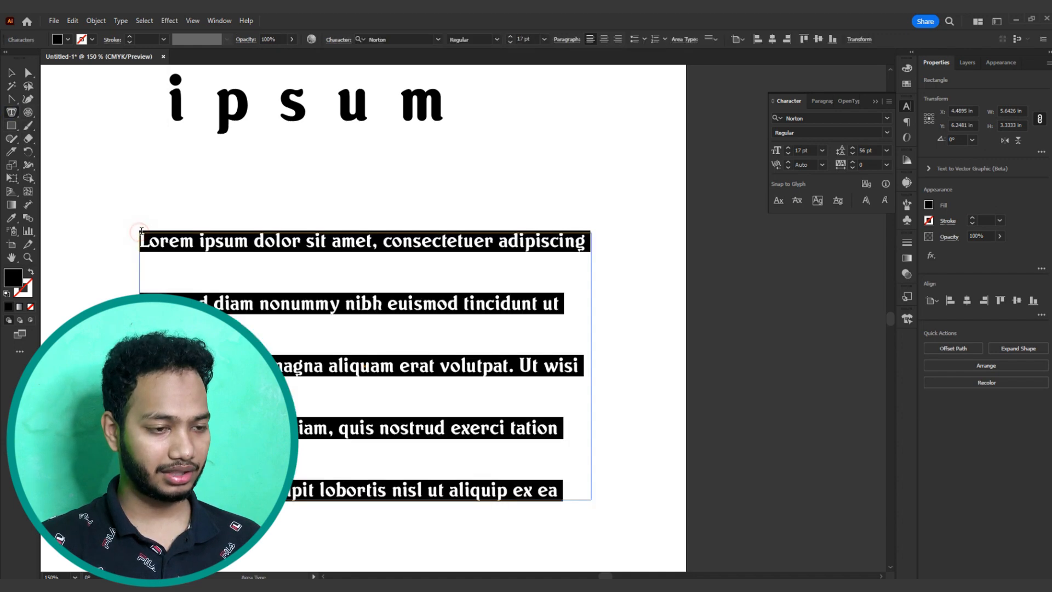
Step: Tighten the paragraph's leading to 27 pt and narrow its text area to about 4.82 in wide
{"action": "left_click", "coordinate": [1019, 327]}
{"action": "key", "text": "Down"}
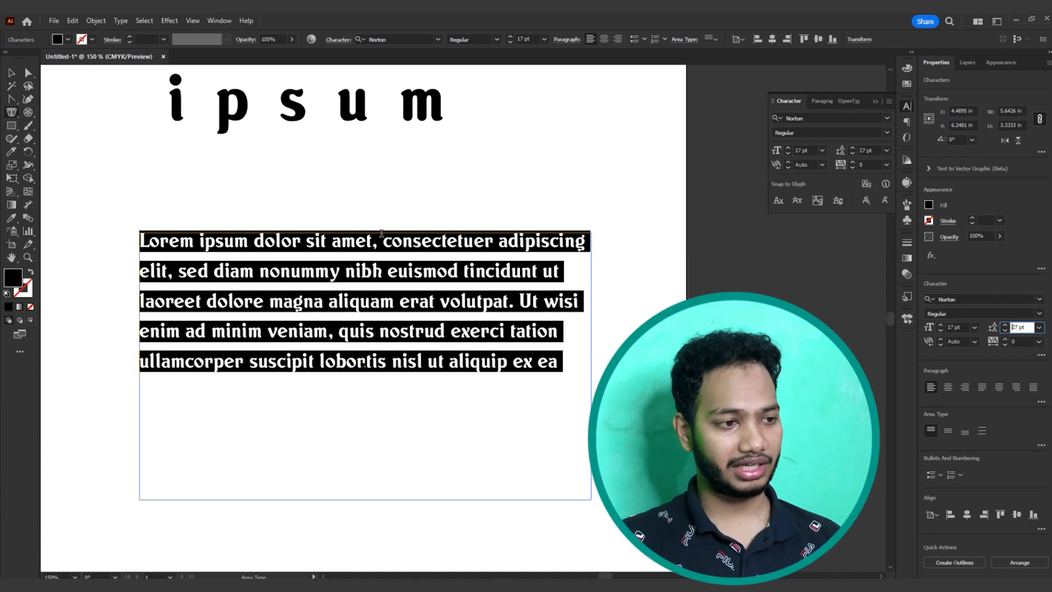
{"action": "scroll", "coordinate": [279, 207], "scroll_direction": "down", "scroll_amount": 2}
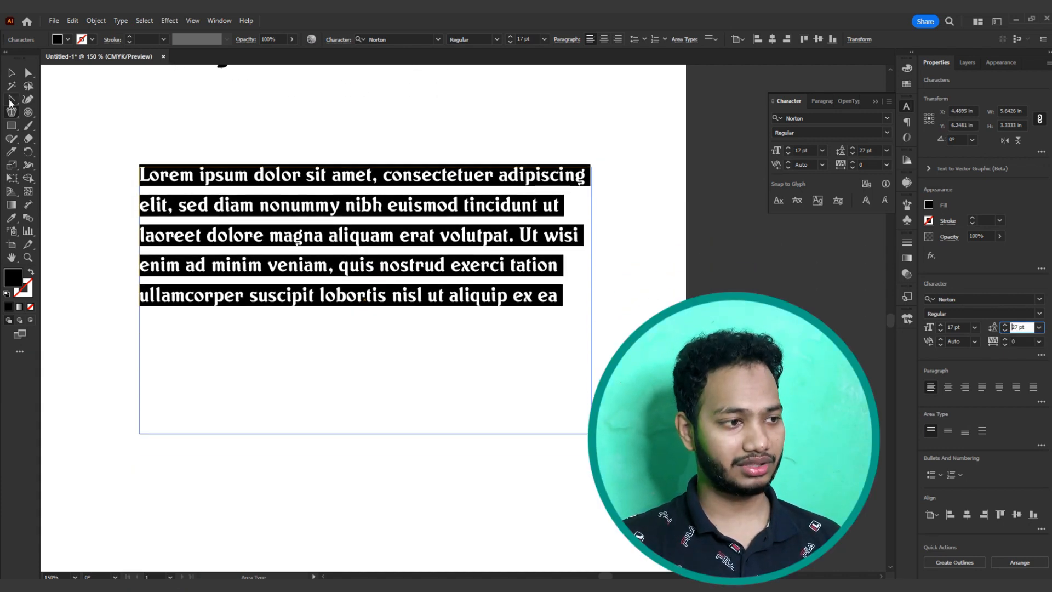
{"action": "left_click", "coordinate": [11, 72]}
{"action": "left_click_drag", "start_coordinate": [592, 301], "coordinate": [526, 253]}
Step: Draw an arc about 2.36 in wide and high below the paragraph and give it a black 1 pt stroke
{"action": "left_click", "coordinate": [11, 112]}
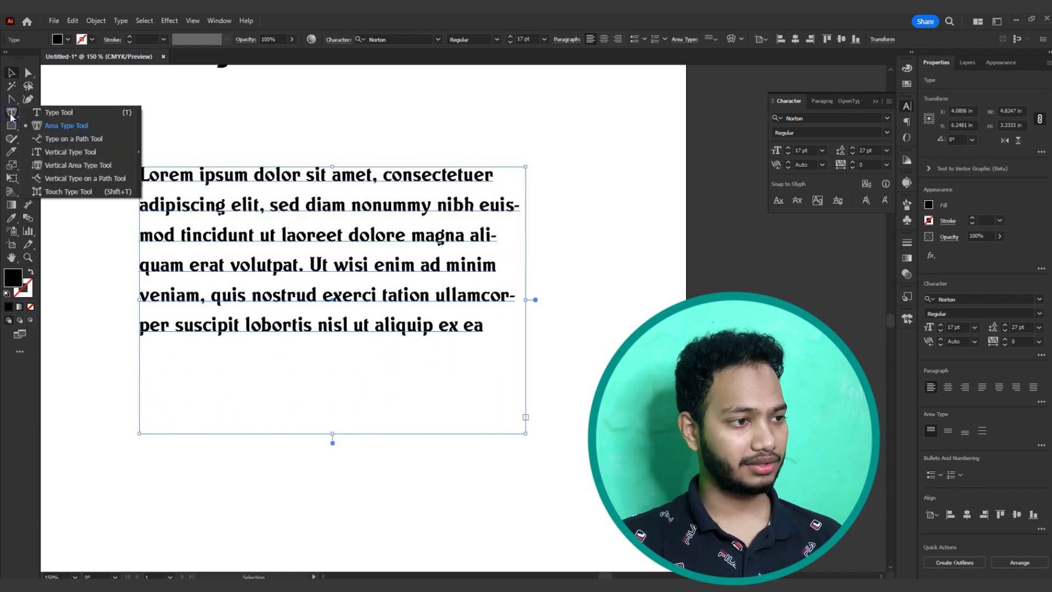
{"action": "left_click", "coordinate": [79, 138]}
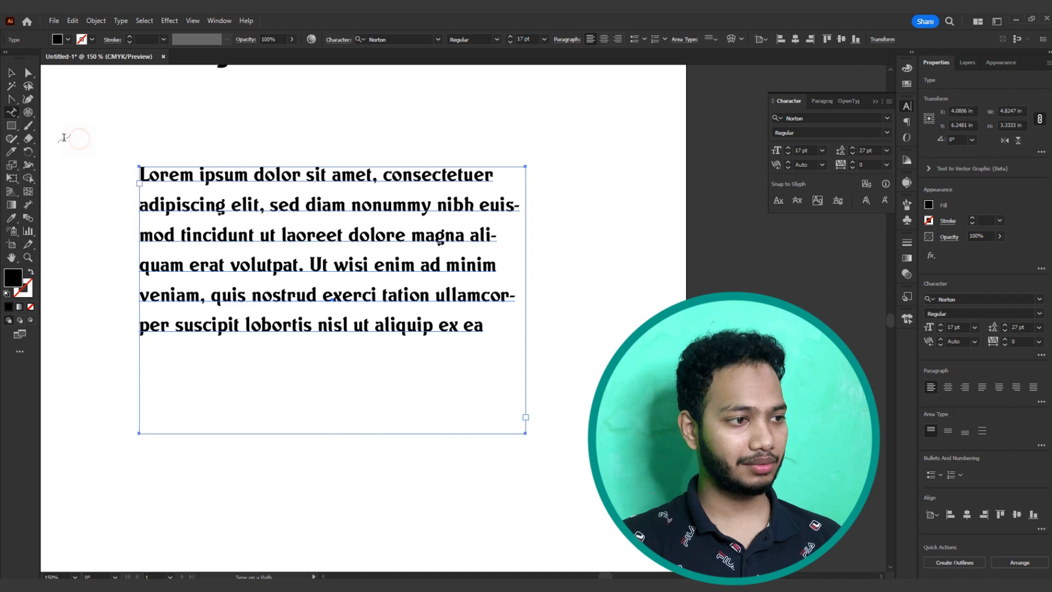
{"action": "left_click", "coordinate": [29, 114]}
{"action": "left_click", "coordinate": [68, 127]}
{"action": "key", "text": "space"}
{"action": "left_click_drag", "start_coordinate": [215, 254], "coordinate": [253, 139]}
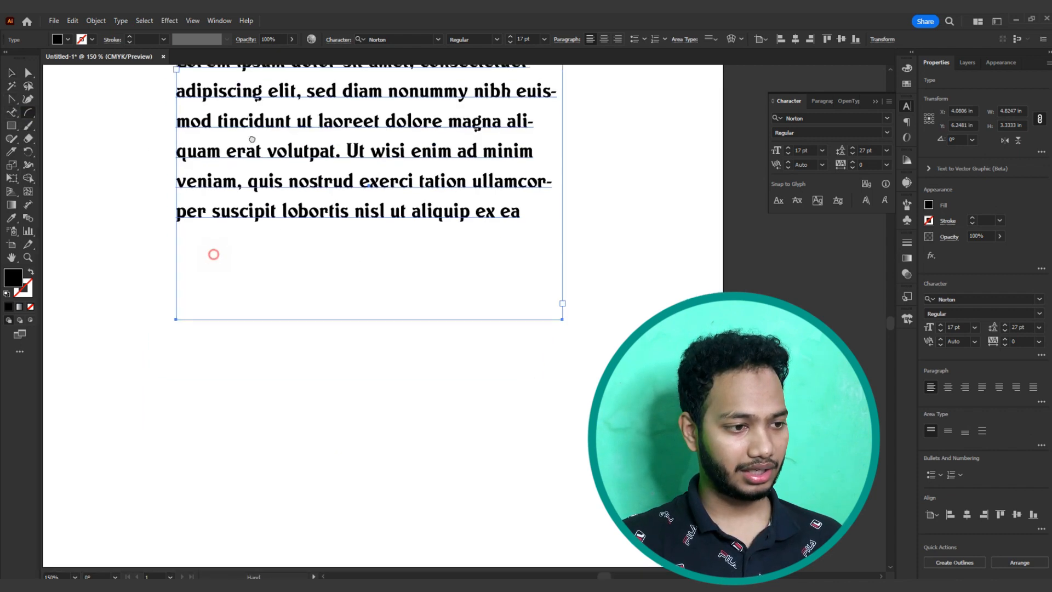
{"action": "left_click_drag", "start_coordinate": [233, 306], "coordinate": [241, 234]}
{"action": "left_click_drag", "start_coordinate": [188, 270], "coordinate": [375, 378]}
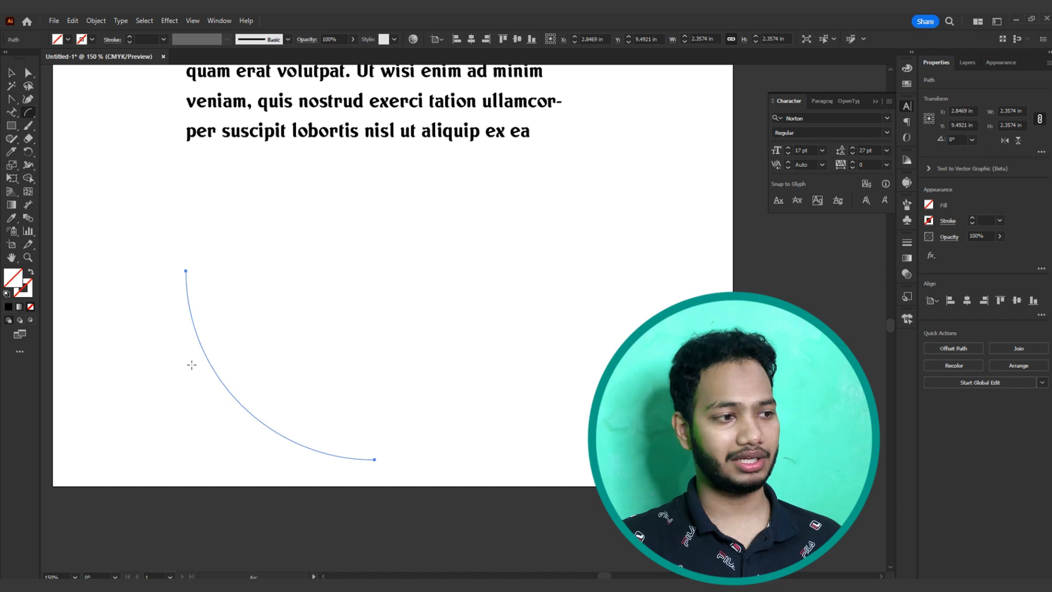
{"action": "left_click", "coordinate": [22, 295]}
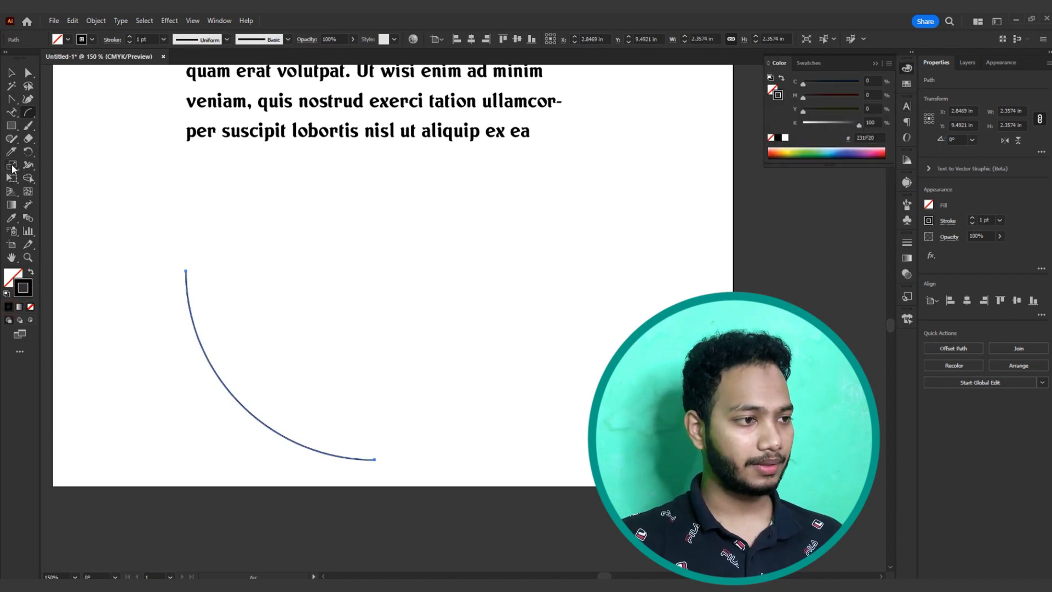
Step: Place placeholder text along the arc with the Type on a Path Tool and set its font size to 11 pt
{"action": "left_click", "coordinate": [11, 112]}
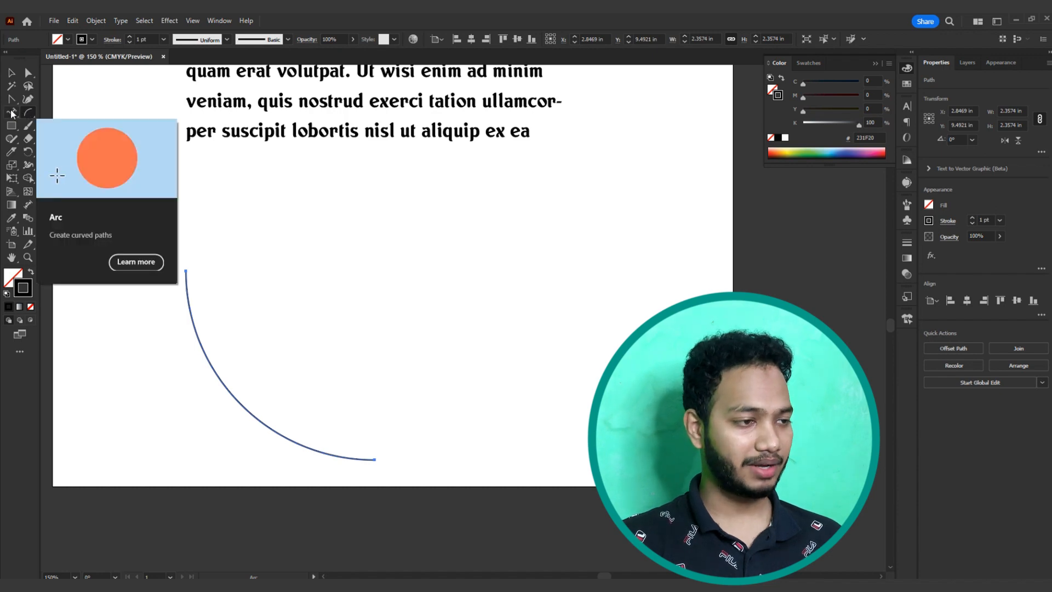
{"action": "left_click", "coordinate": [186, 269]}
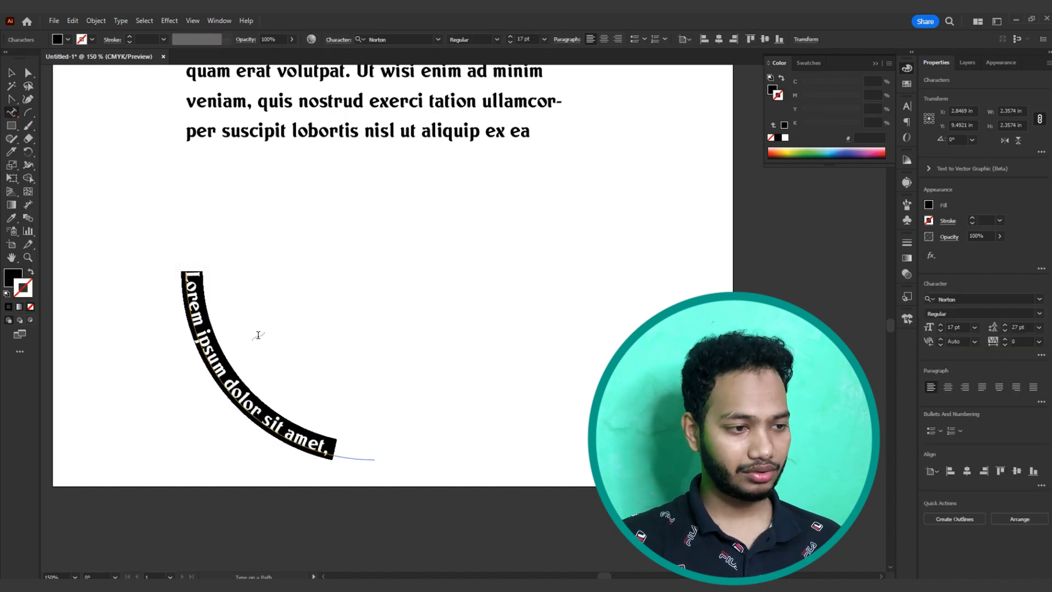
{"action": "left_click", "coordinate": [956, 327]}
{"action": "scroll", "coordinate": [964, 328], "scroll_direction": "up", "scroll_amount": 16}
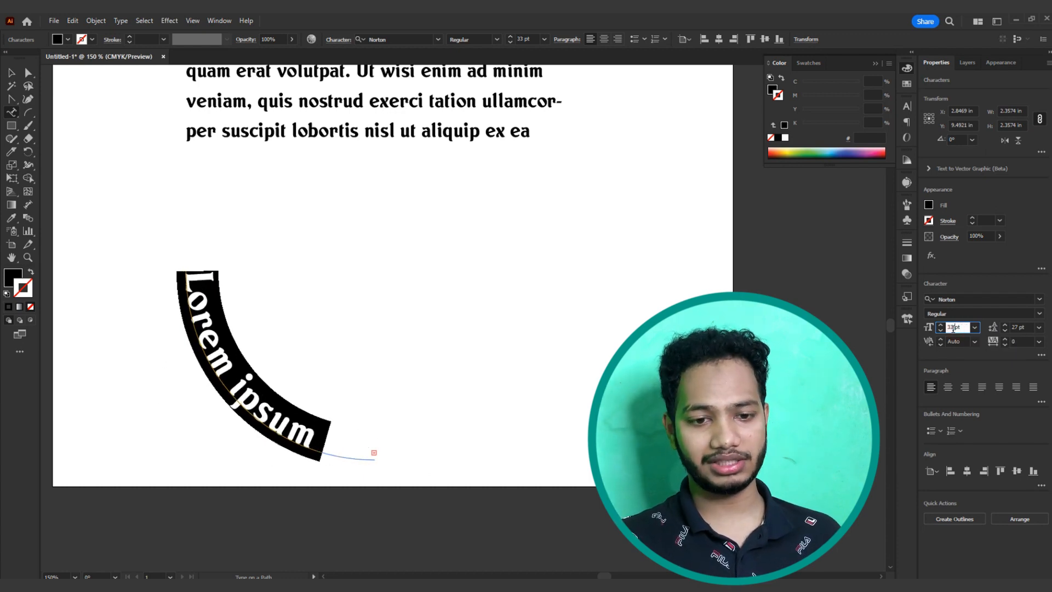
{"action": "scroll", "coordinate": [955, 329], "scroll_direction": "down", "scroll_amount": 17}
{"action": "scroll", "coordinate": [955, 335], "scroll_direction": "down", "scroll_amount": 5}
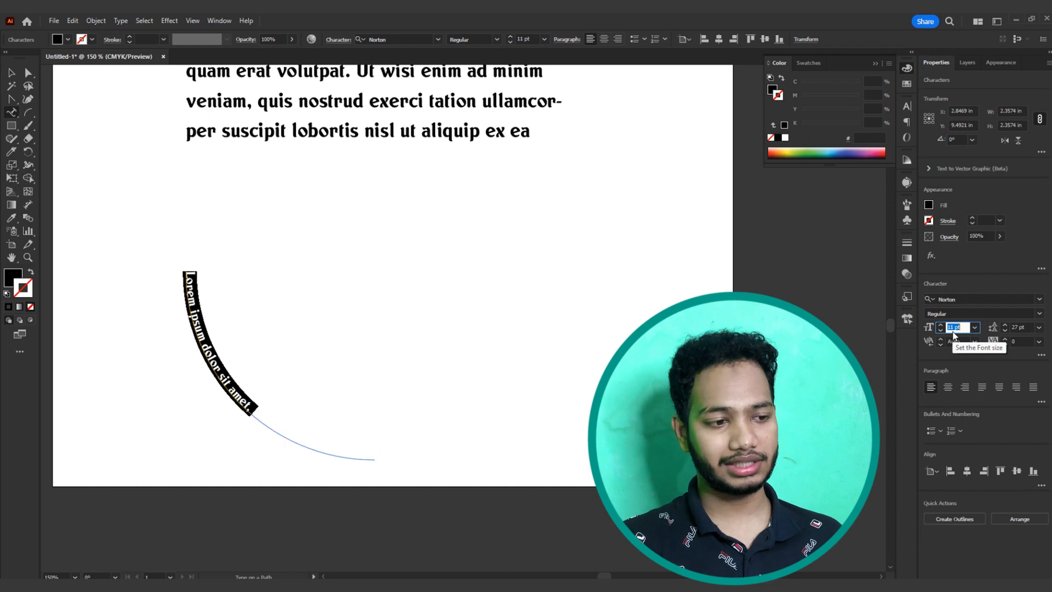
Step: Increase the font size of the text along the arc to 23 pt
{"action": "scroll", "coordinate": [953, 329], "scroll_direction": "up", "scroll_amount": 12}
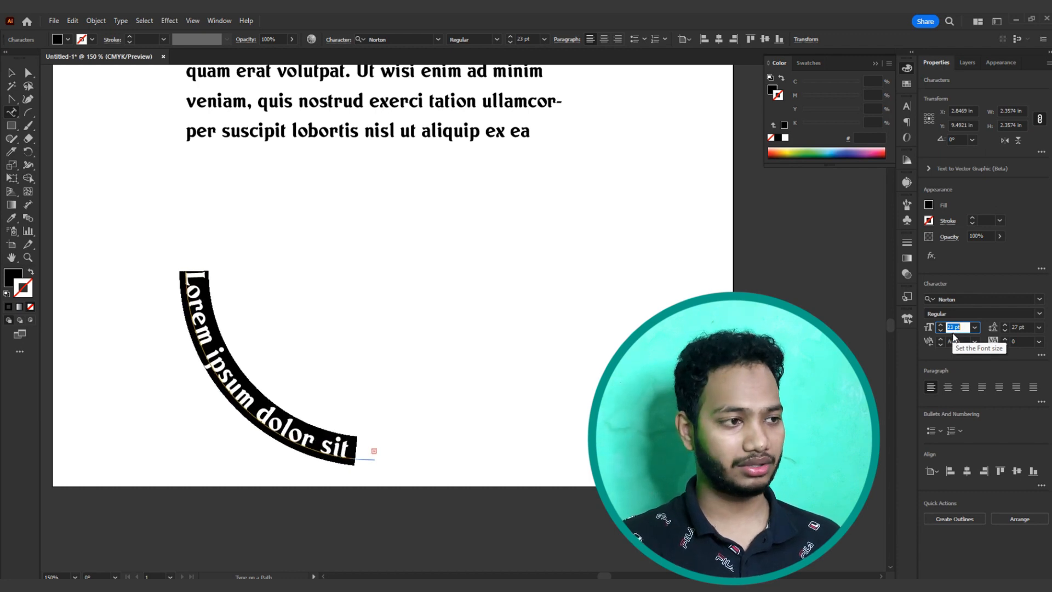
Step: Add the vertical line of text "dgdsrtgerdtg dfgsert sdfgsrg sert" to the right of the paragraph with the Vertical Type Tool
{"action": "left_click", "coordinate": [10, 115]}
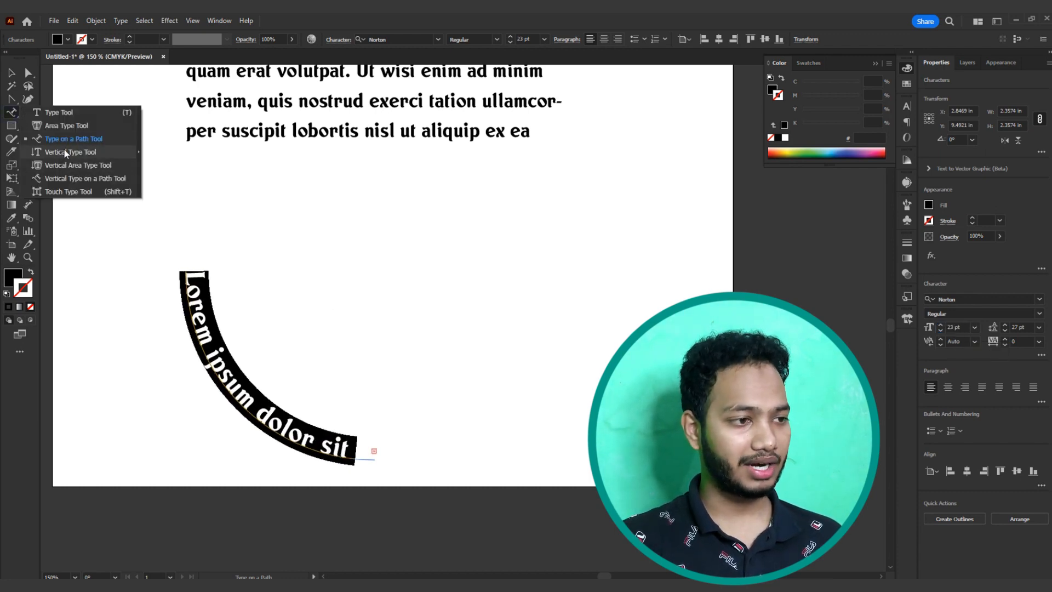
{"action": "left_click", "coordinate": [84, 152]}
{"action": "scroll", "coordinate": [625, 212], "scroll_direction": "up", "scroll_amount": 4}
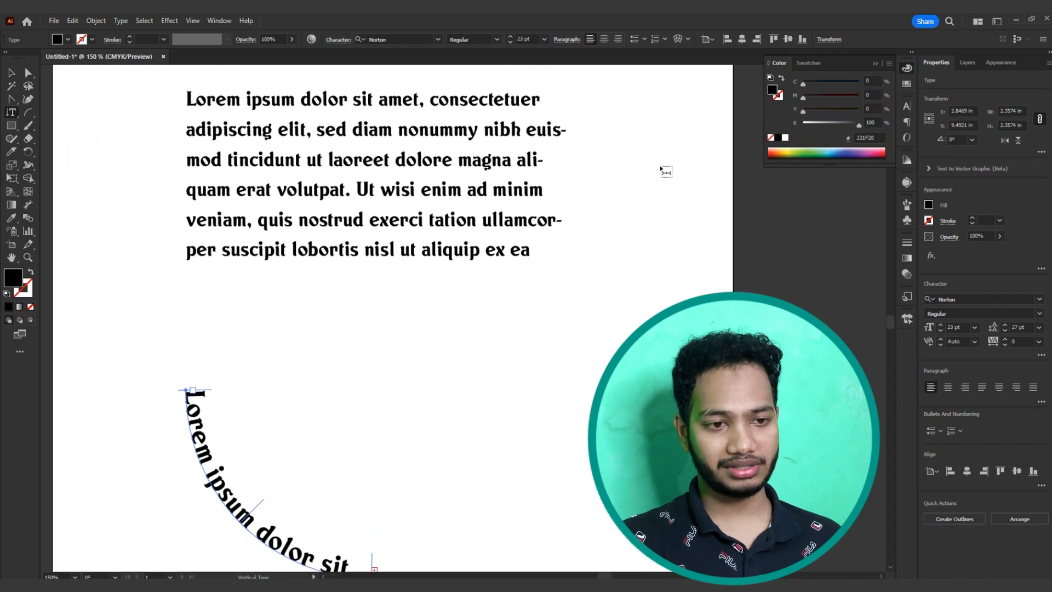
{"action": "left_click", "coordinate": [649, 152]}
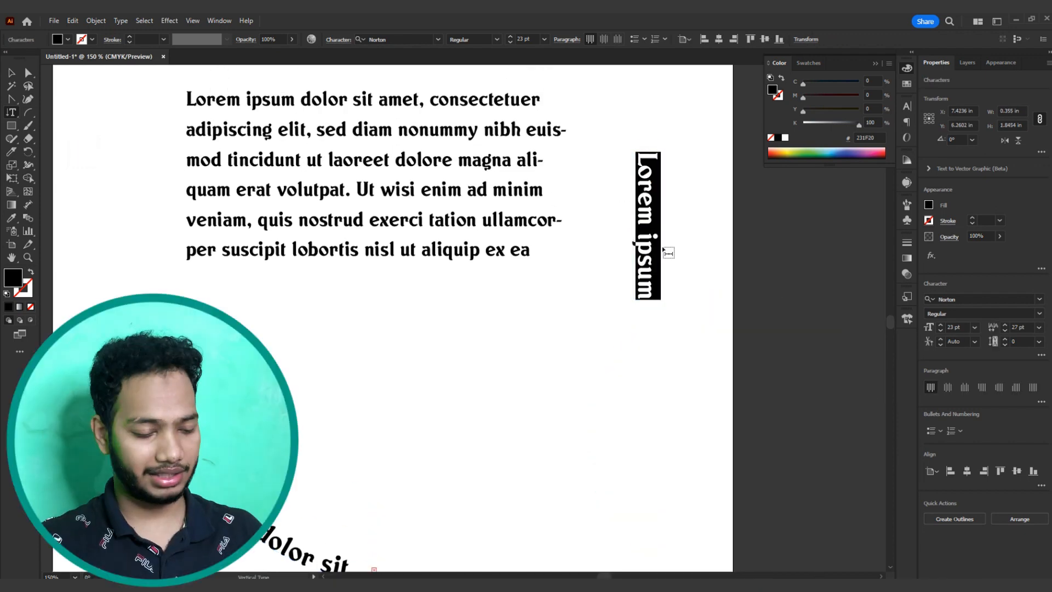
{"action": "type", "text": "dgdsrtgerdtg dfgsert sdfgsrg sert"}
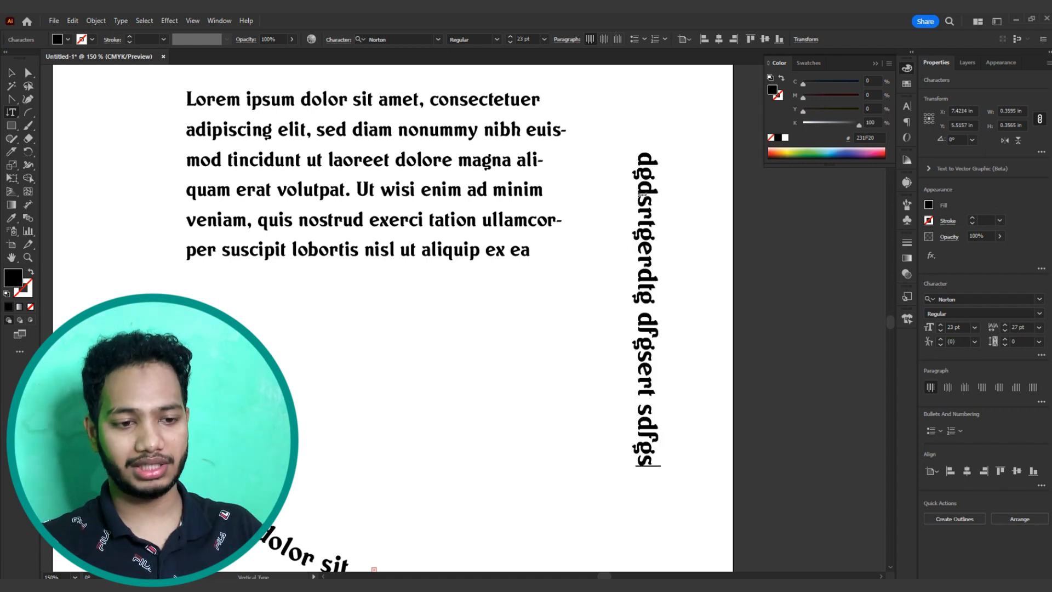
Step: Try to create vertical area text in the empty space below the paragraph with the Vertical Area Type Tool
{"action": "right_click", "coordinate": [12, 114]}
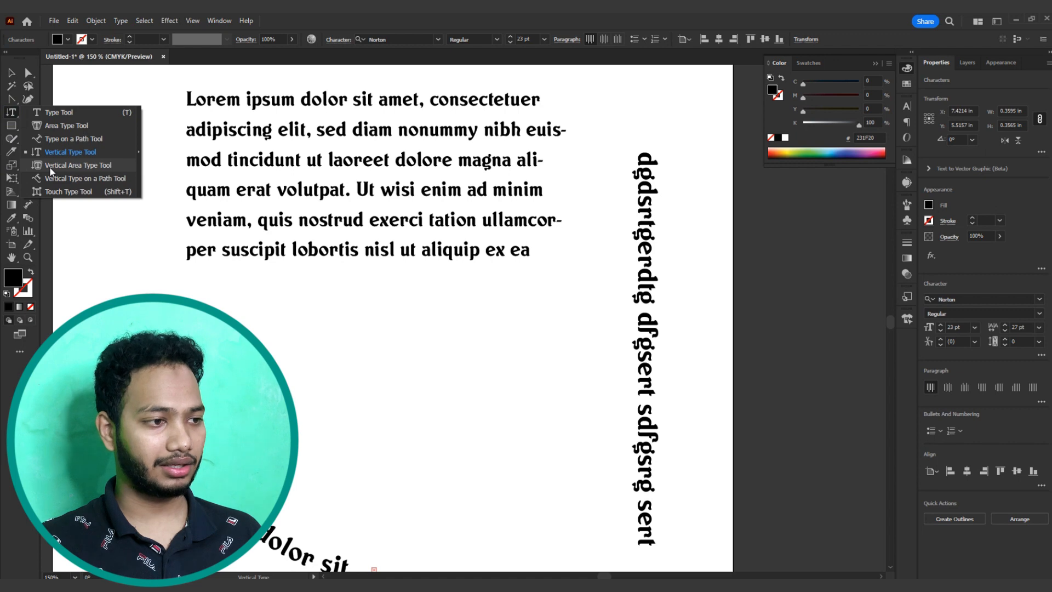
{"action": "left_click", "coordinate": [77, 167]}
{"action": "scroll", "coordinate": [426, 282], "scroll_direction": "down", "scroll_amount": 3}
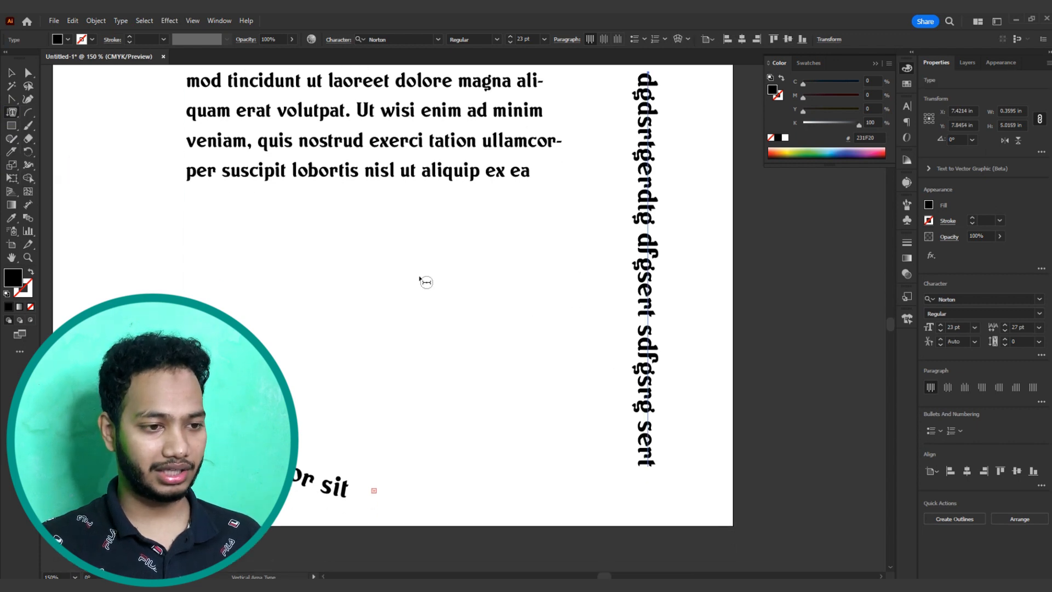
{"action": "left_click", "coordinate": [400, 252]}
{"action": "left_click", "coordinate": [634, 318]}
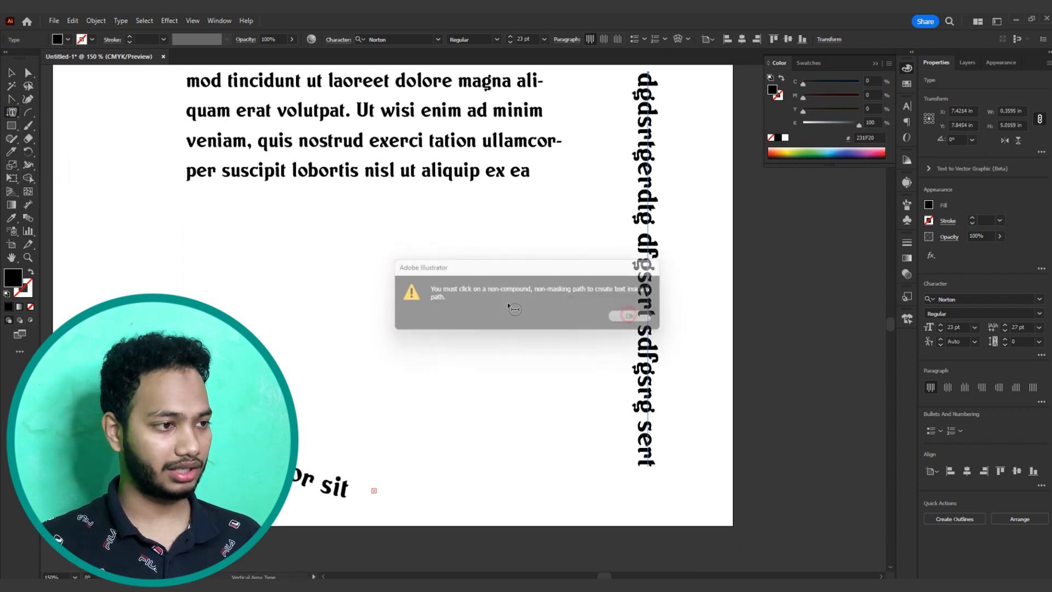
Step: Draw a hexagon about 2.28 by 1.98 in below the paragraph and fill it with vertical placeholder text
{"action": "right_click", "coordinate": [12, 125]}
{"action": "left_click", "coordinate": [63, 165]}
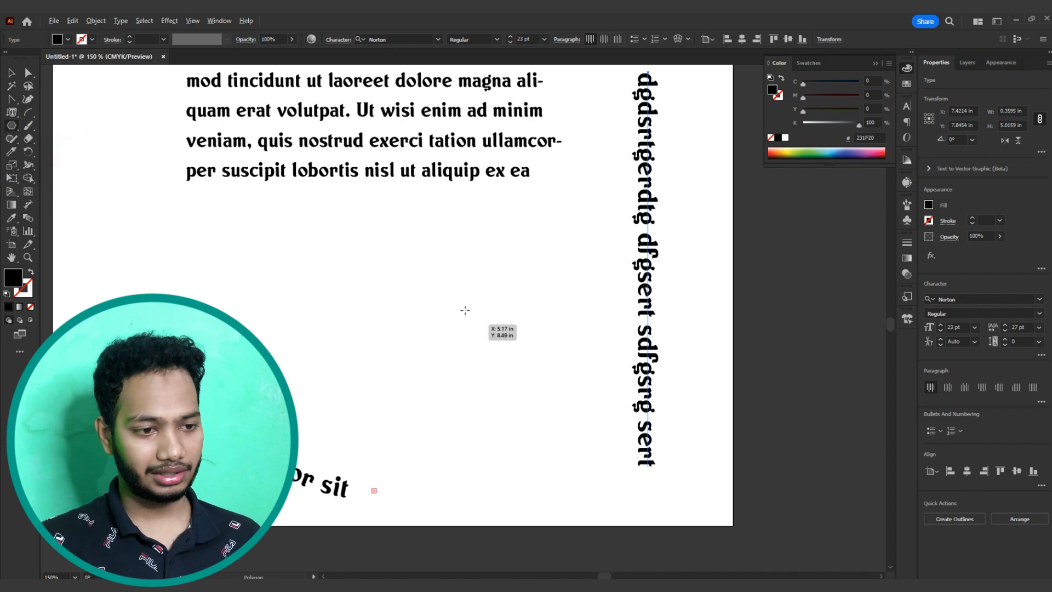
{"action": "left_click_drag", "start_coordinate": [464, 302], "coordinate": [556, 382]}
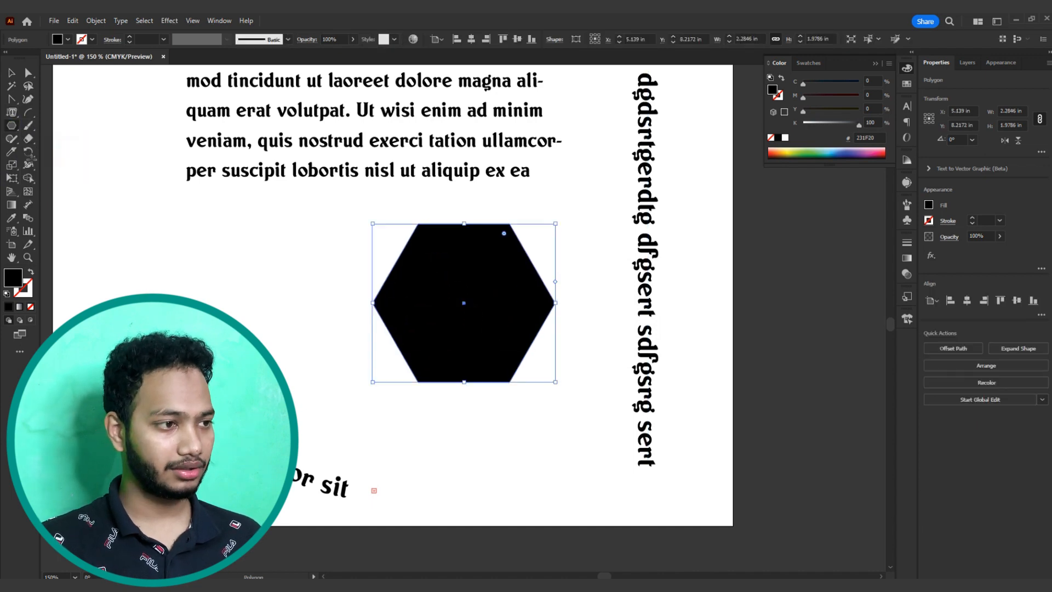
{"action": "right_click", "coordinate": [7, 113]}
{"action": "left_click", "coordinate": [77, 165]}
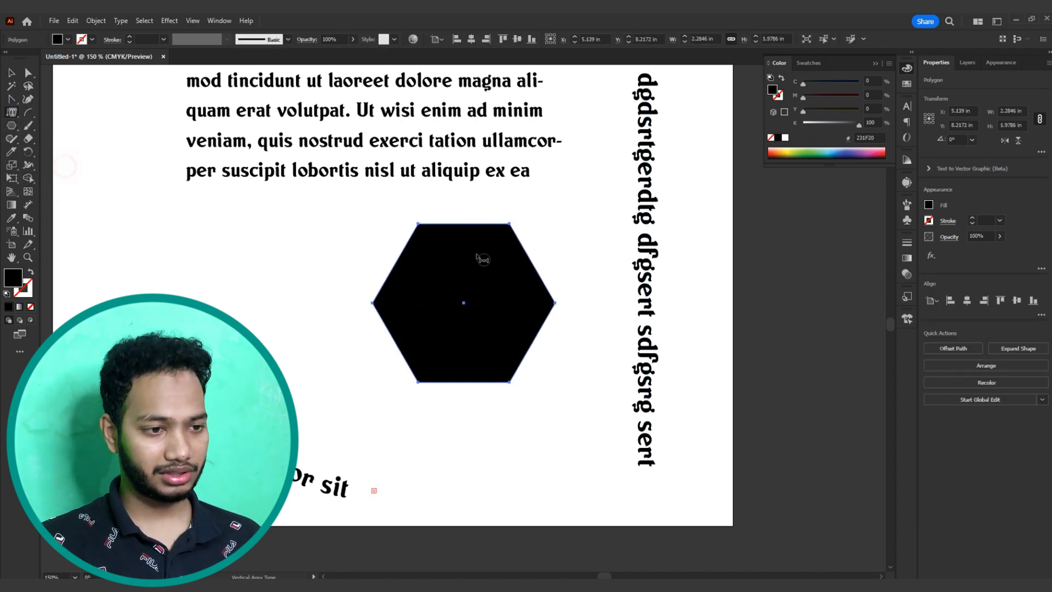
{"action": "left_click", "coordinate": [427, 228]}
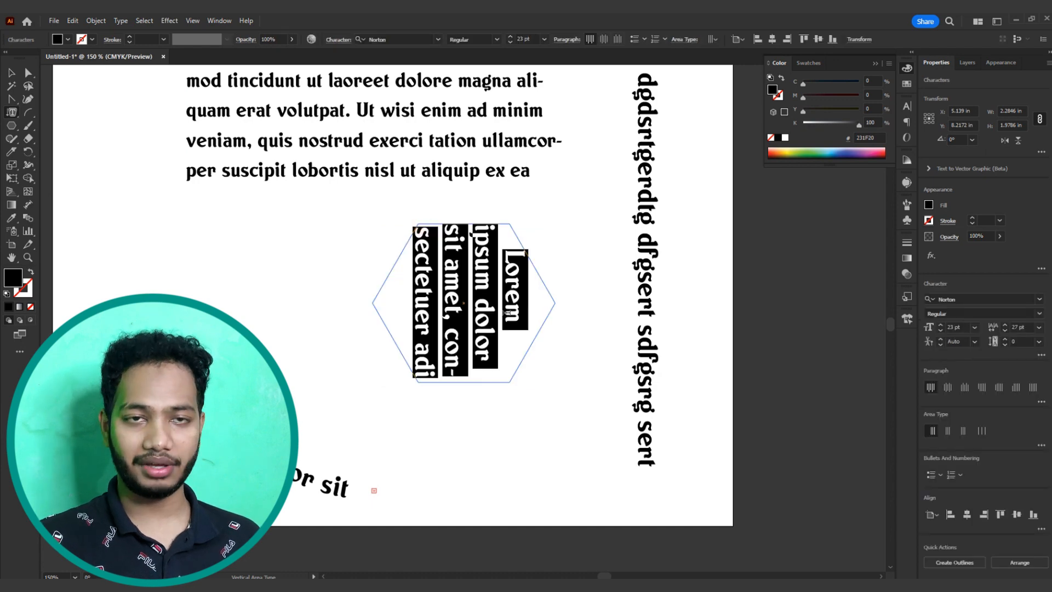
Step: Set the font size of the vertical text inside the hexagon to 21 pt
{"action": "left_click", "coordinate": [1019, 327]}
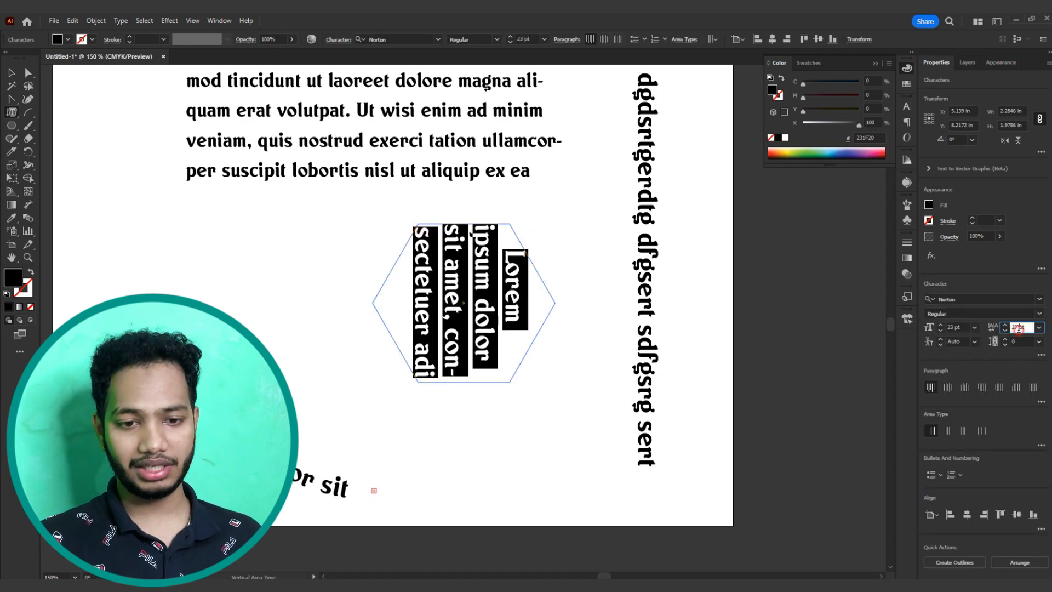
{"action": "left_click", "coordinate": [962, 327]}
{"action": "scroll", "coordinate": [961, 327], "scroll_direction": "down", "scroll_amount": 10}
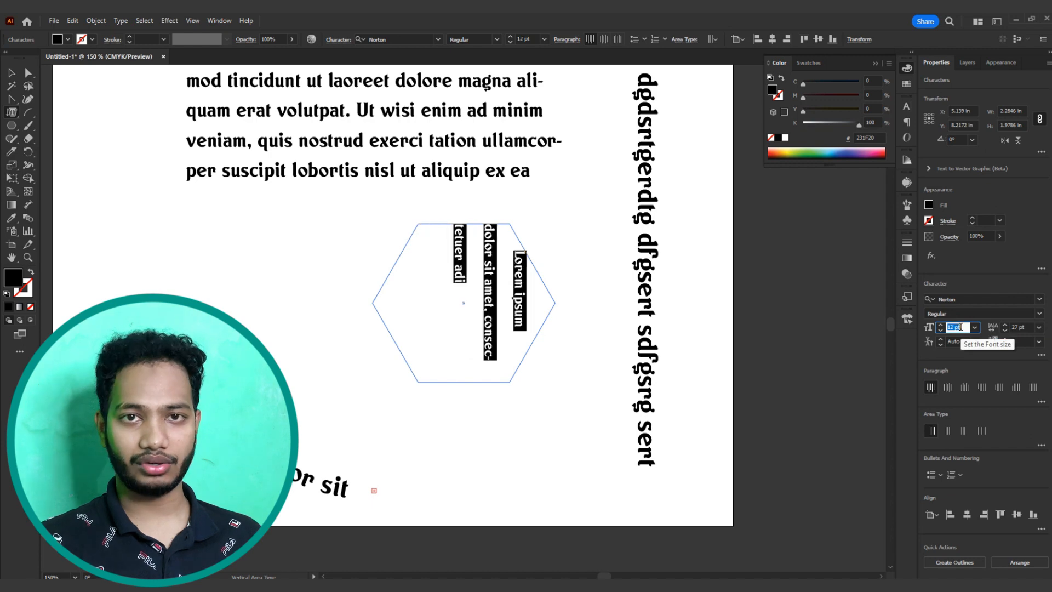
{"action": "scroll", "coordinate": [962, 327], "scroll_direction": "up", "scroll_amount": 14}
{"action": "scroll", "coordinate": [961, 327], "scroll_direction": "up", "scroll_amount": 3}
Step: Try to start text with the Vertical Type on a Path Tool where there is no path
{"action": "left_click", "coordinate": [104, 182]}
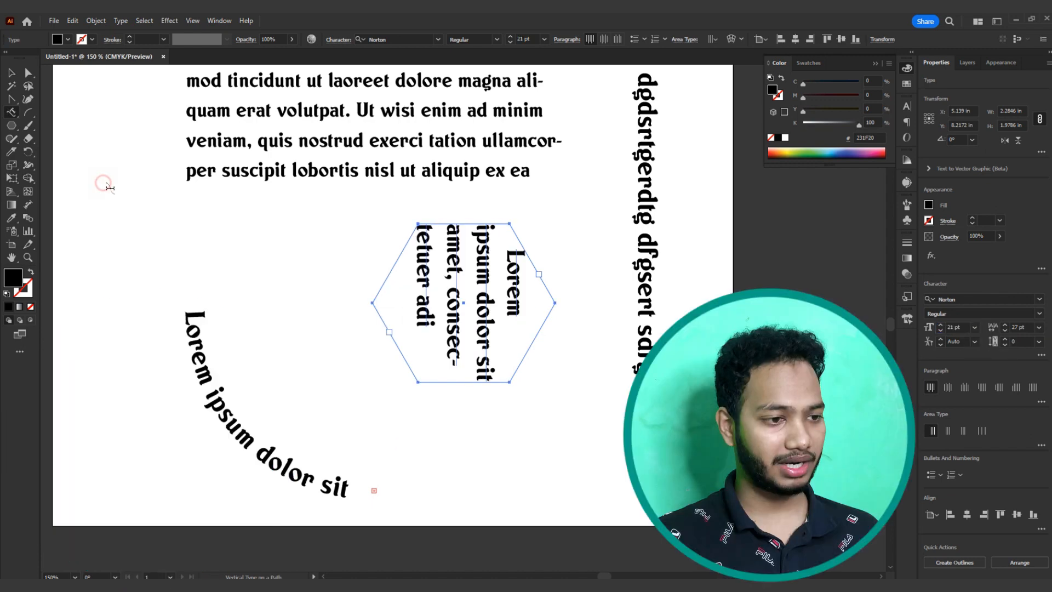
{"action": "scroll", "coordinate": [490, 349], "scroll_direction": "down", "scroll_amount": 5}
{"action": "left_click", "coordinate": [482, 308]}
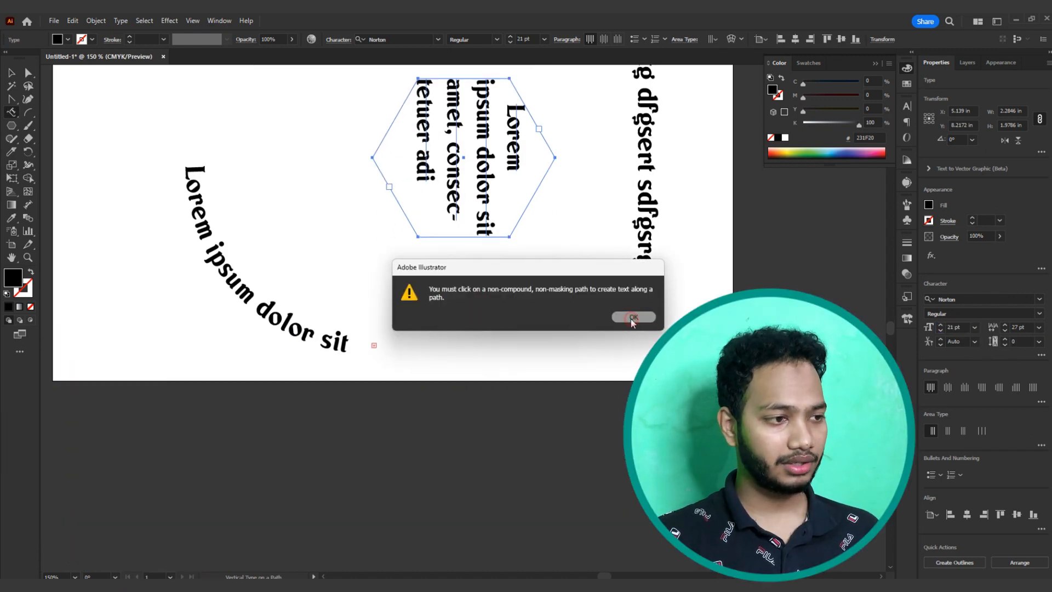
{"action": "left_click", "coordinate": [617, 318]}
{"action": "scroll", "coordinate": [408, 213], "scroll_direction": "up", "scroll_amount": 4}
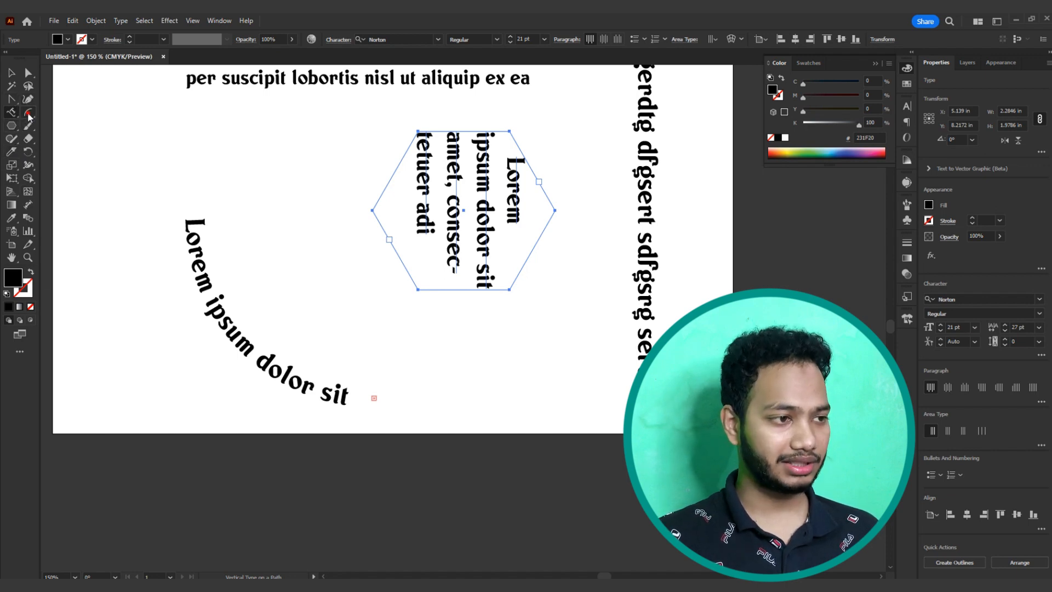
Step: Draw a straight vertical line about 4.15 in long to the left of the paragraph
{"action": "left_click_drag", "start_coordinate": [29, 116], "coordinate": [74, 114]}
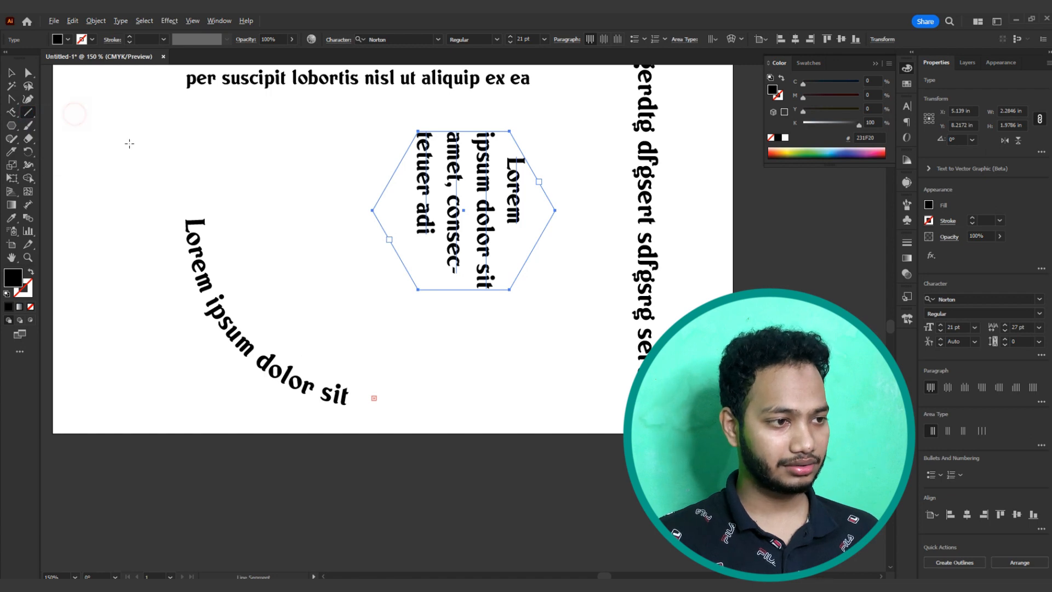
{"action": "key", "text": "ctrl+minus"}
{"action": "key", "text": "ctrl+minus"}
{"action": "left_click", "coordinate": [206, 164]}
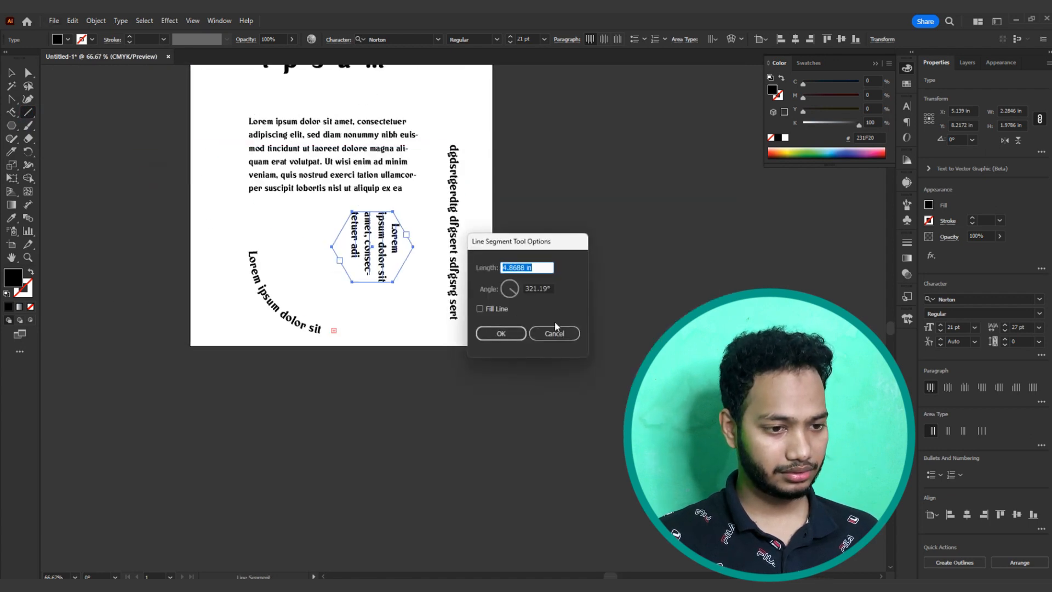
{"action": "left_click", "coordinate": [555, 330]}
{"action": "left_click_drag", "start_coordinate": [212, 144], "coordinate": [212, 292]}
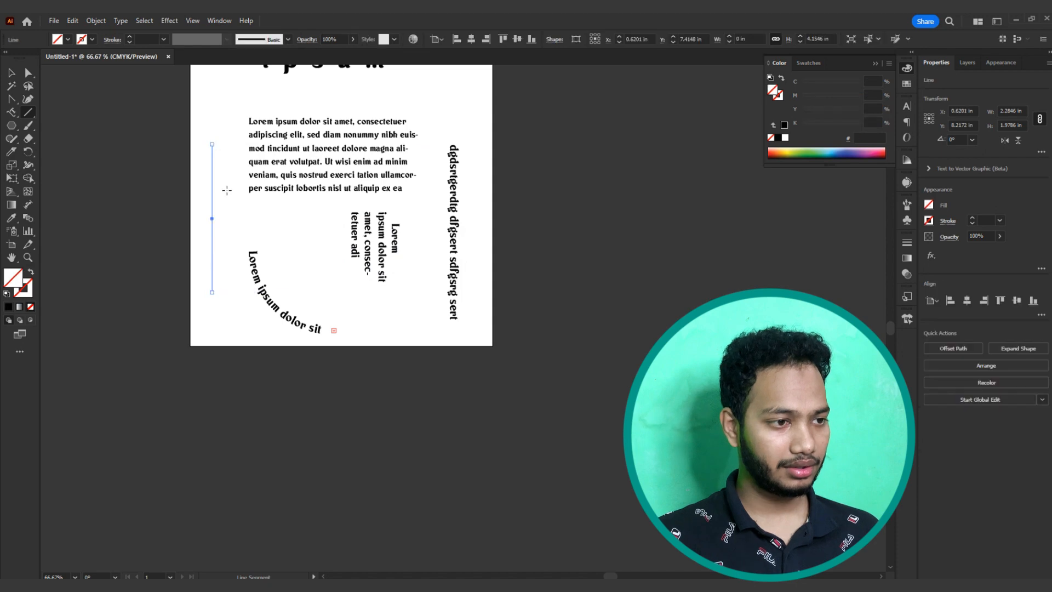
Step: Place placeholder text along the vertical line with the Vertical Type on a Path Tool
{"action": "key", "text": "ctrl+plus"}
{"action": "key", "text": "ctrl+plus"}
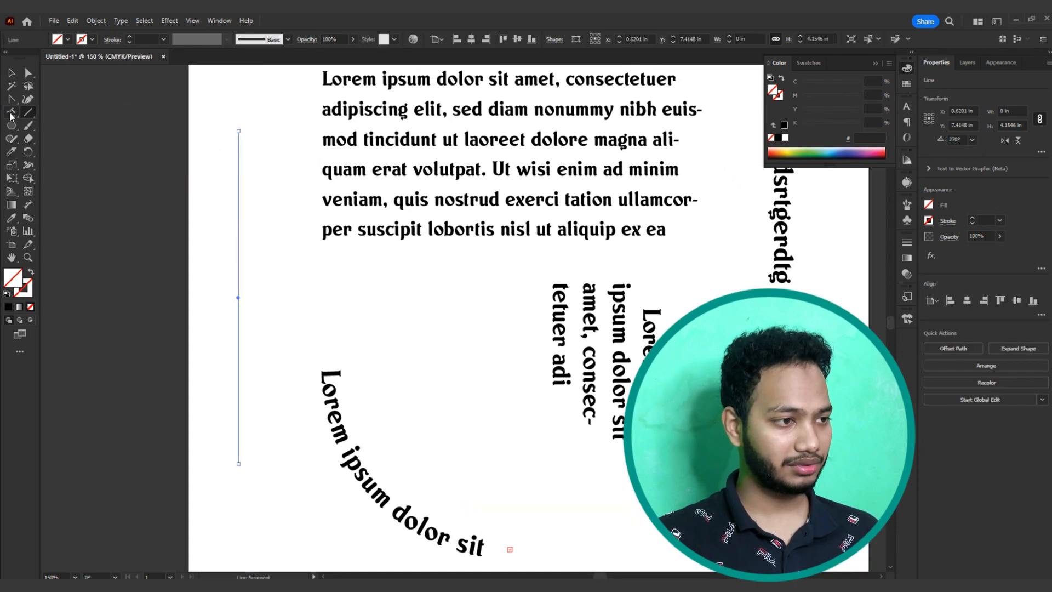
{"action": "left_click_drag", "start_coordinate": [10, 115], "coordinate": [55, 179]}
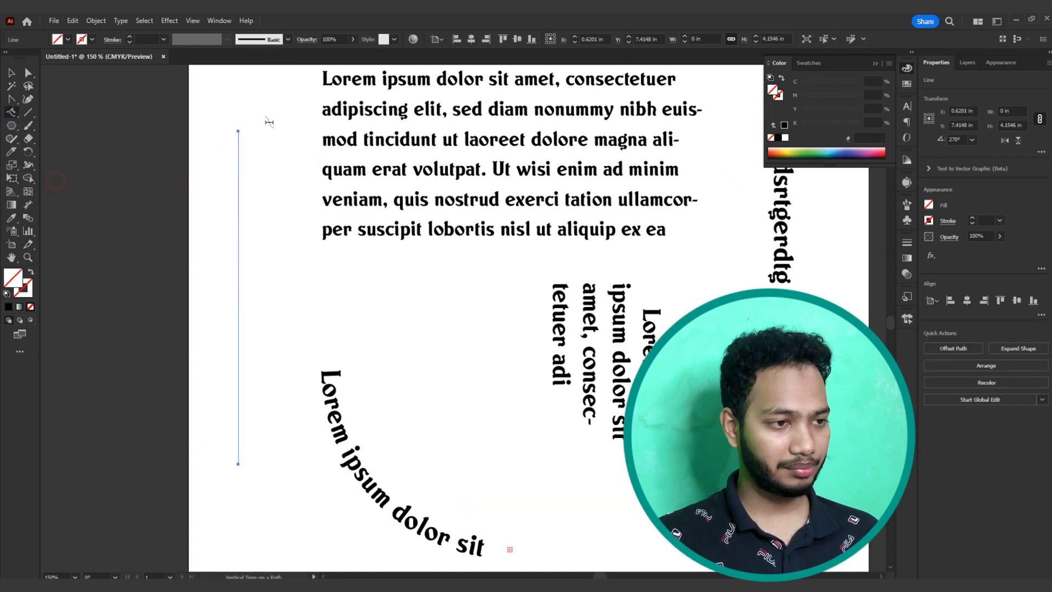
{"action": "left_click", "coordinate": [239, 131]}
{"action": "left_click", "coordinate": [229, 177]}
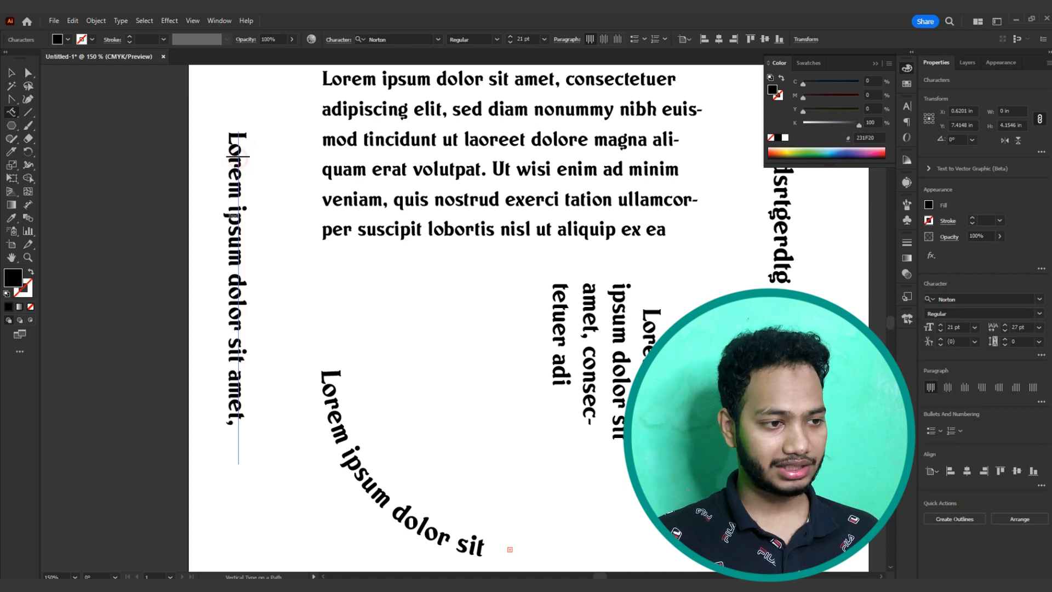
Step: Highlight the text on the vertical line and the vertical text right of the paragraph to compare them
{"action": "left_click_drag", "start_coordinate": [231, 211], "coordinate": [231, 382]}
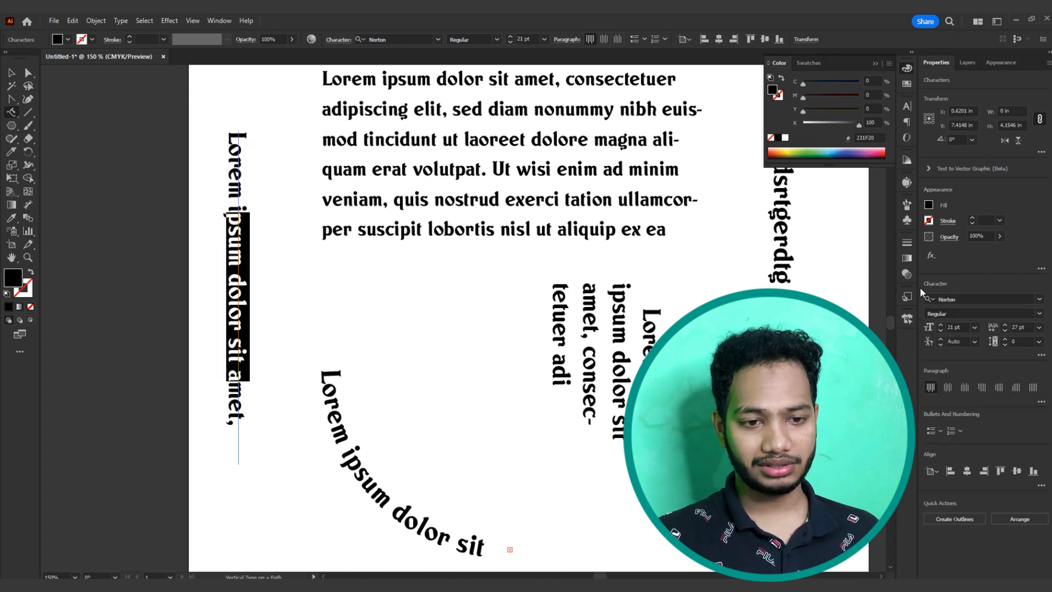
{"action": "left_click_drag", "start_coordinate": [785, 221], "coordinate": [783, 292]}
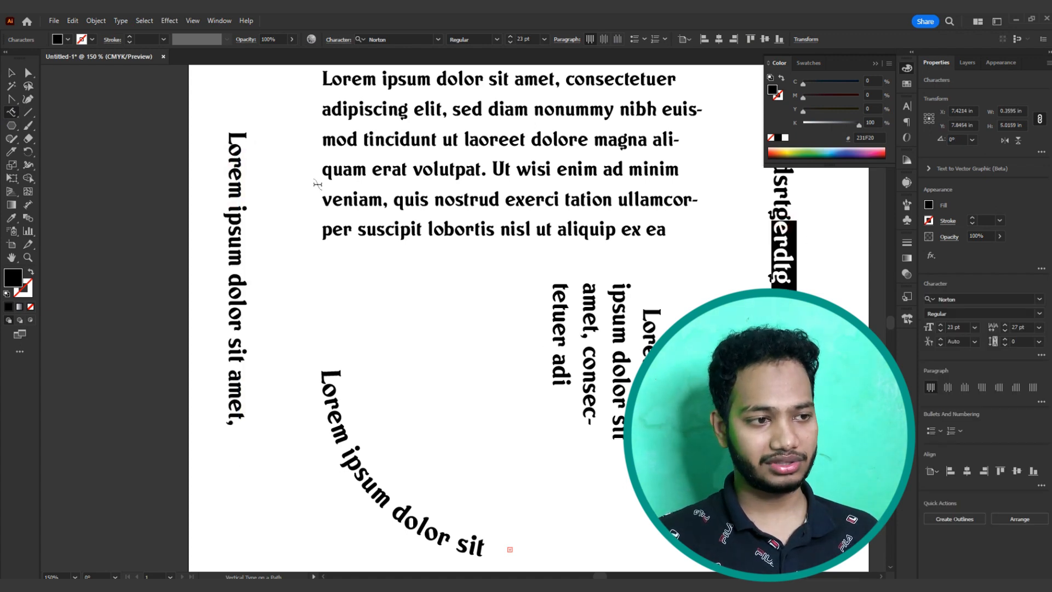
{"action": "left_click_drag", "start_coordinate": [236, 134], "coordinate": [214, 464]}
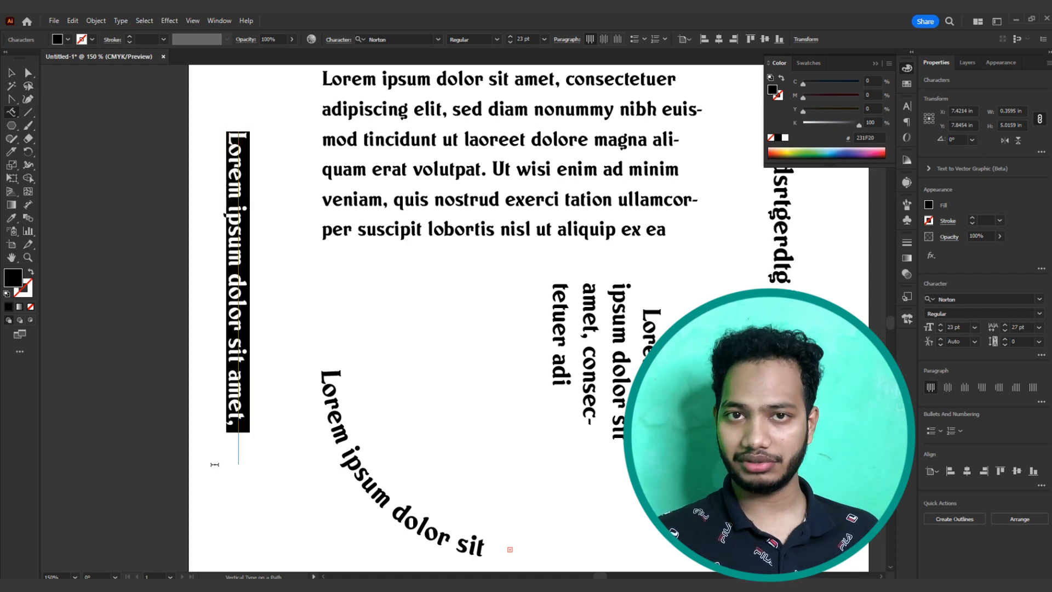
Step: Activate the Touch Type Tool
{"action": "left_click", "coordinate": [15, 113]}
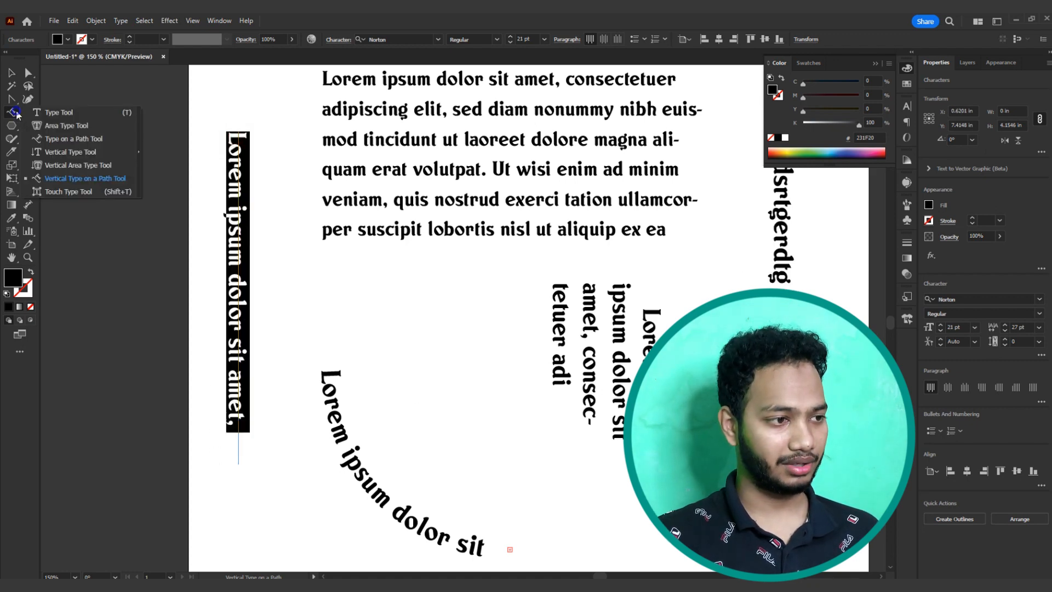
{"action": "left_click", "coordinate": [65, 193]}
{"action": "scroll", "coordinate": [374, 290], "scroll_direction": "down", "scroll_amount": 1}
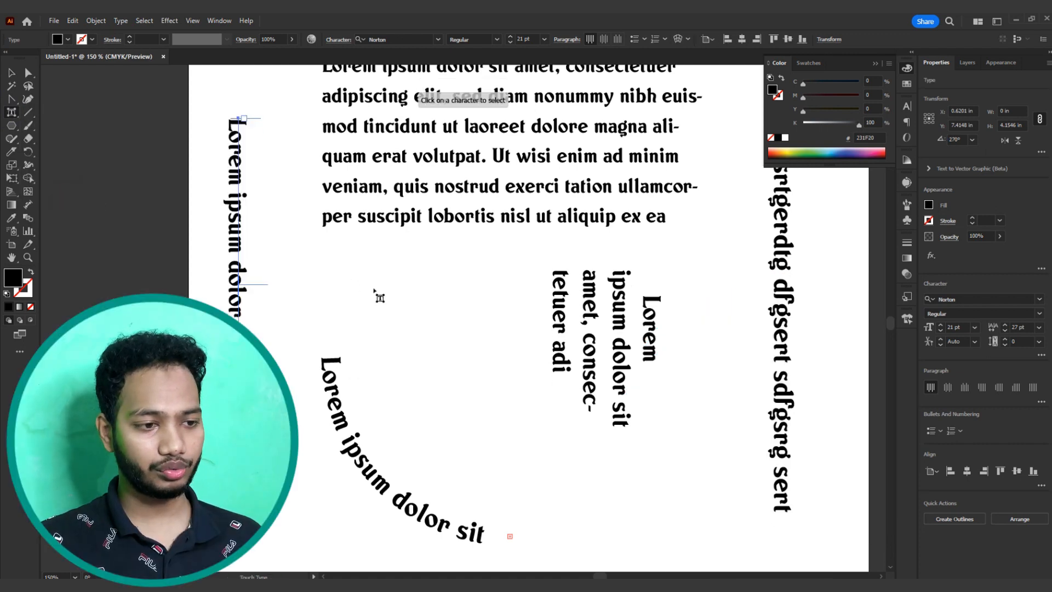
{"action": "scroll", "coordinate": [375, 291], "scroll_direction": "down", "scroll_amount": 1}
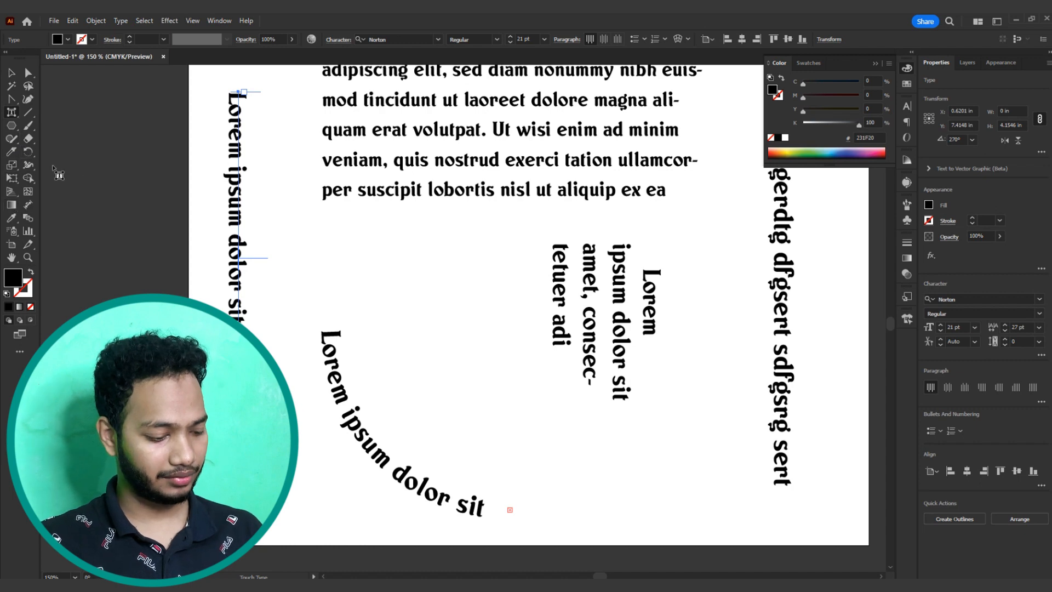
Step: Add a first name in capital letters as a horizontal text line between the paragraph and the arc text
{"action": "key", "text": "t"}
{"action": "left_click", "coordinate": [414, 284]}
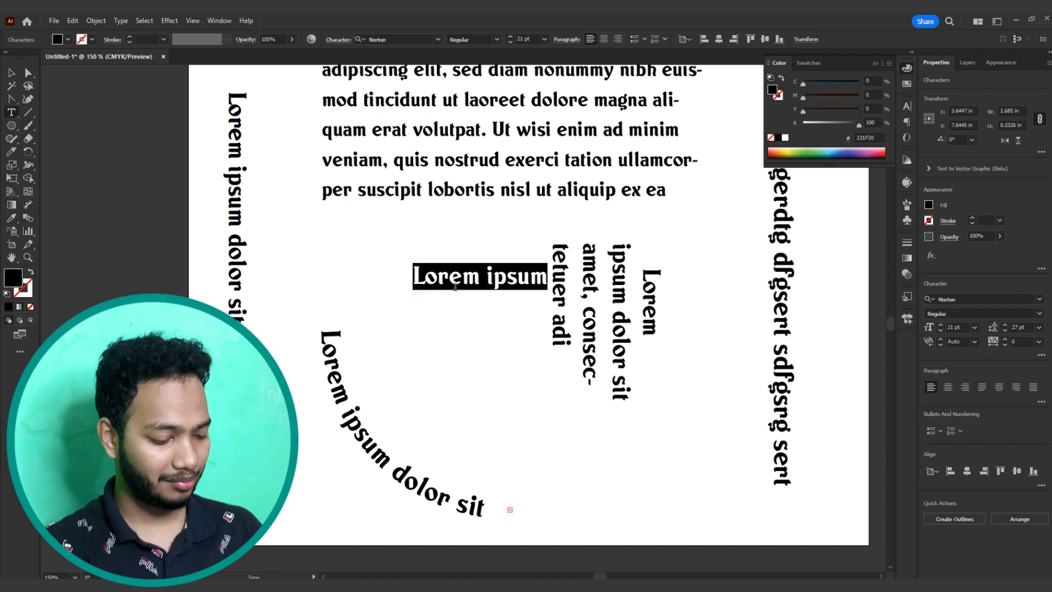
{"action": "type", "text": "TANVIR"}
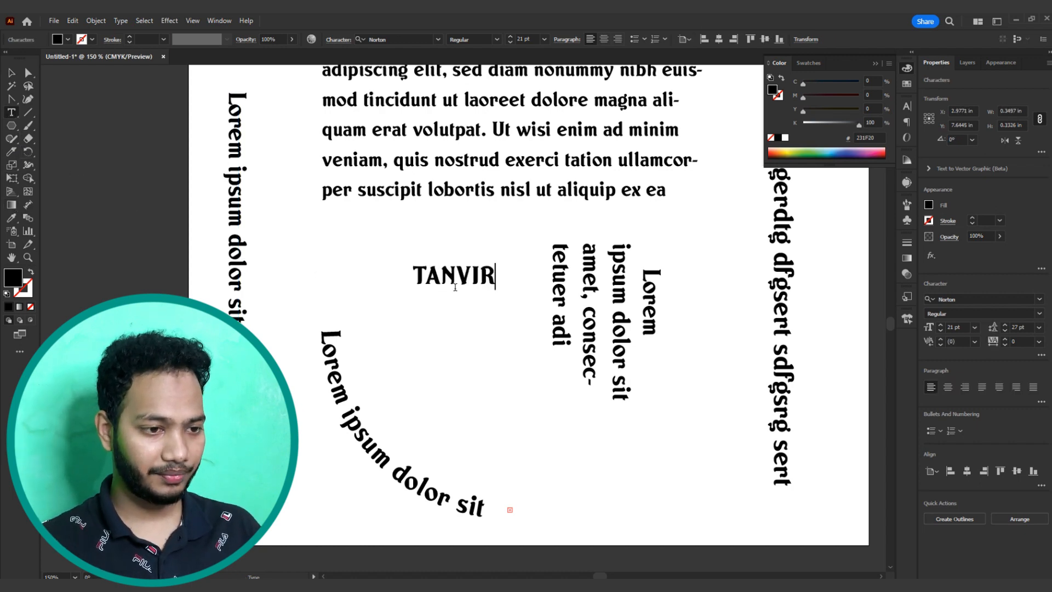
{"action": "key", "text": "Escape"}
Step: Enlarge the capitalised name to about 43.36 pt, roughly 2.13 in wide
{"action": "left_click", "coordinate": [506, 304], "text": "ctrl"}
{"action": "key", "text": "v"}
{"action": "left_click_drag", "start_coordinate": [488, 286], "coordinate": [569, 304]}
{"action": "scroll", "coordinate": [505, 288], "scroll_direction": "up", "scroll_amount": 4}
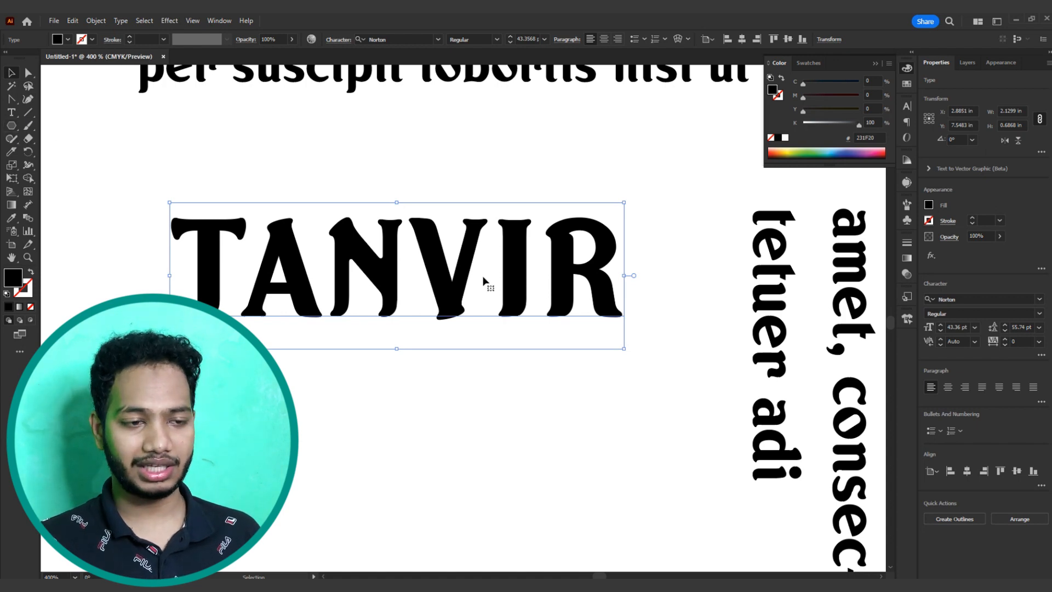
{"action": "right_click", "coordinate": [511, 270]}
{"action": "left_click", "coordinate": [498, 262]}
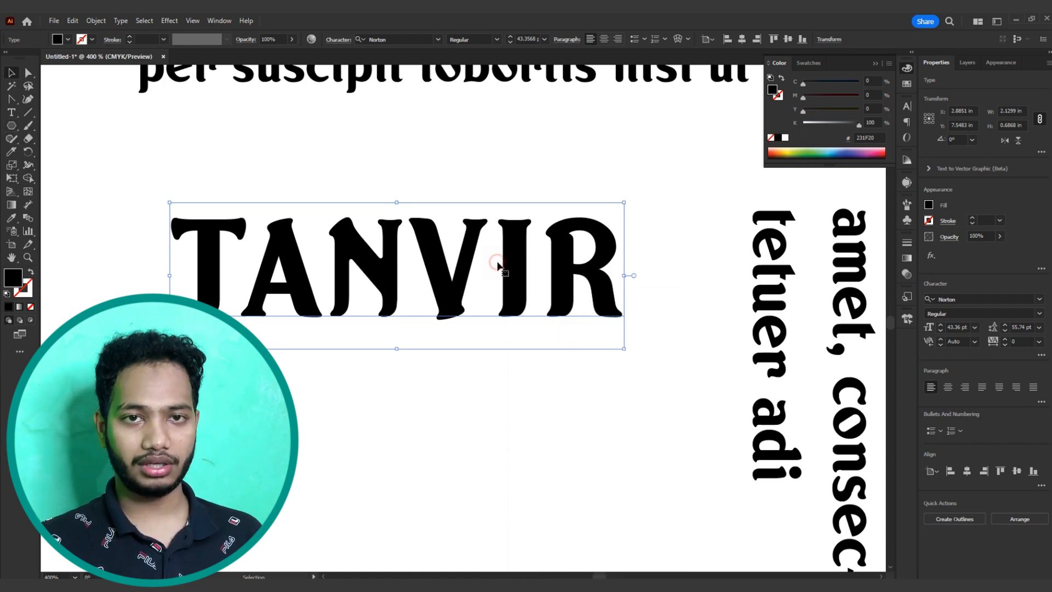
{"action": "right_click", "coordinate": [557, 259]}
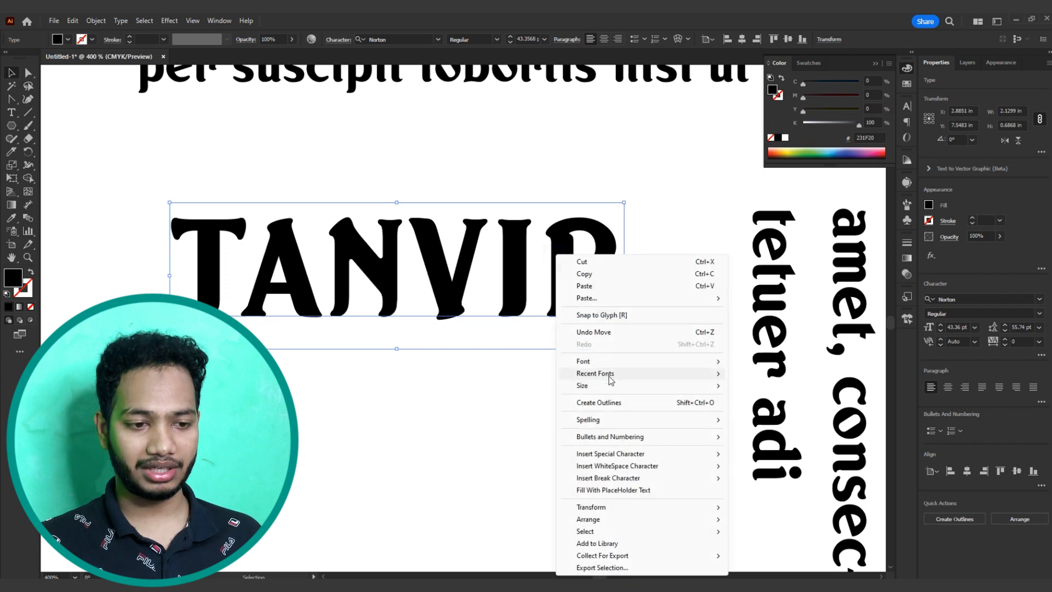
{"action": "left_click", "coordinate": [474, 268]}
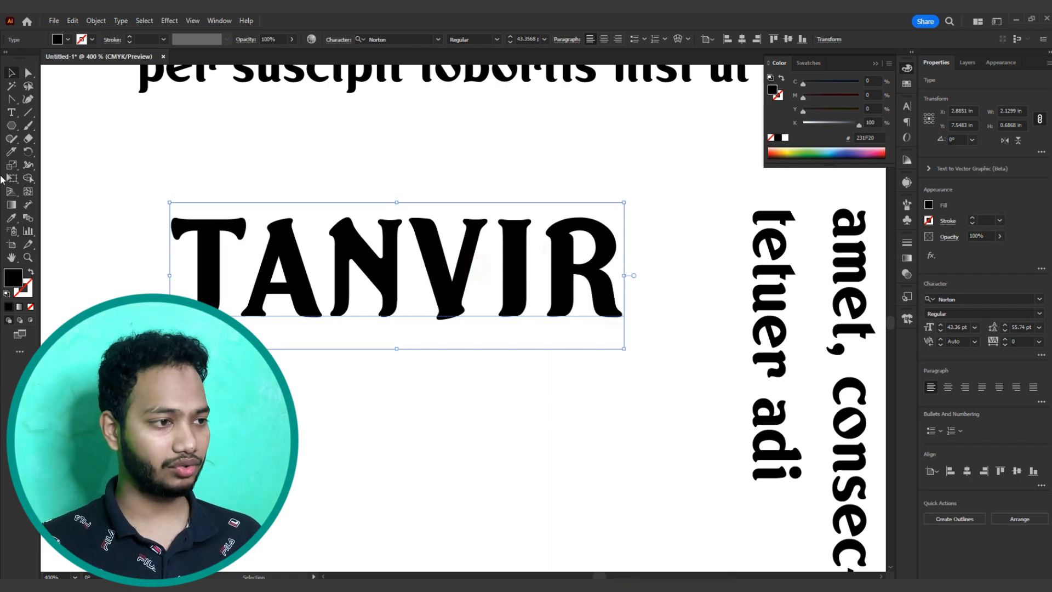
Step: Use the Touch Type Tool to select each letter of the capitalised name individually, from first to last
{"action": "left_click_drag", "start_coordinate": [11, 112], "coordinate": [59, 196]}
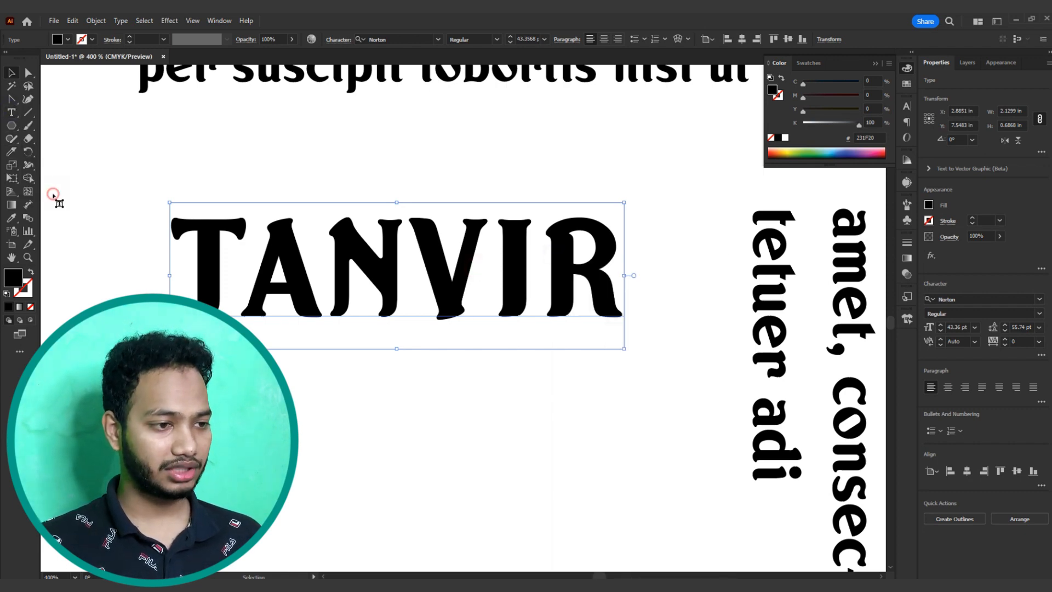
{"action": "left_click", "coordinate": [214, 253]}
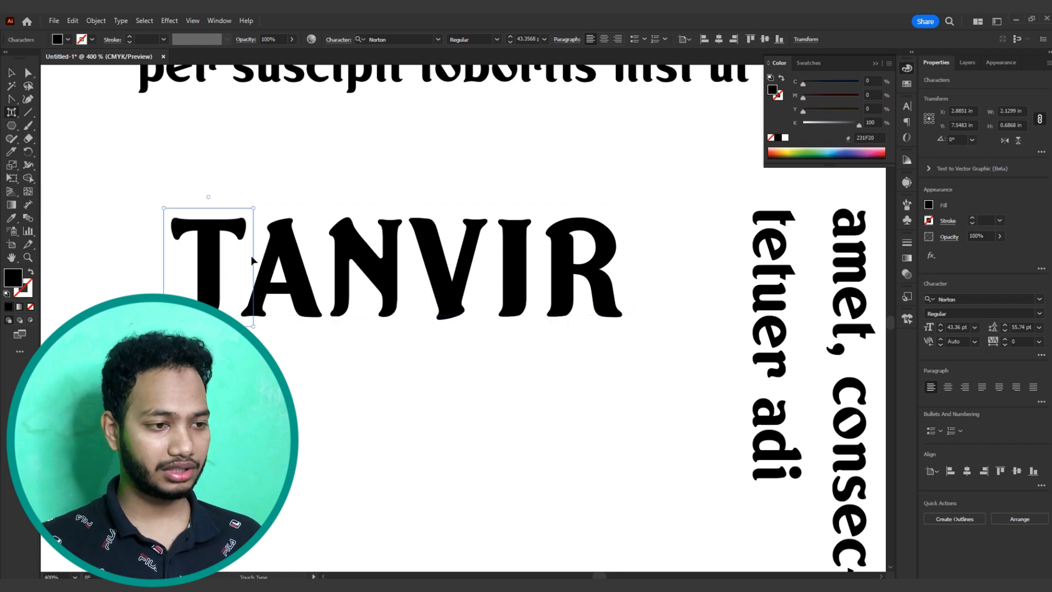
{"action": "left_click", "coordinate": [275, 252]}
{"action": "left_click", "coordinate": [361, 258]}
{"action": "left_click", "coordinate": [438, 265]}
{"action": "left_click", "coordinate": [526, 268]}
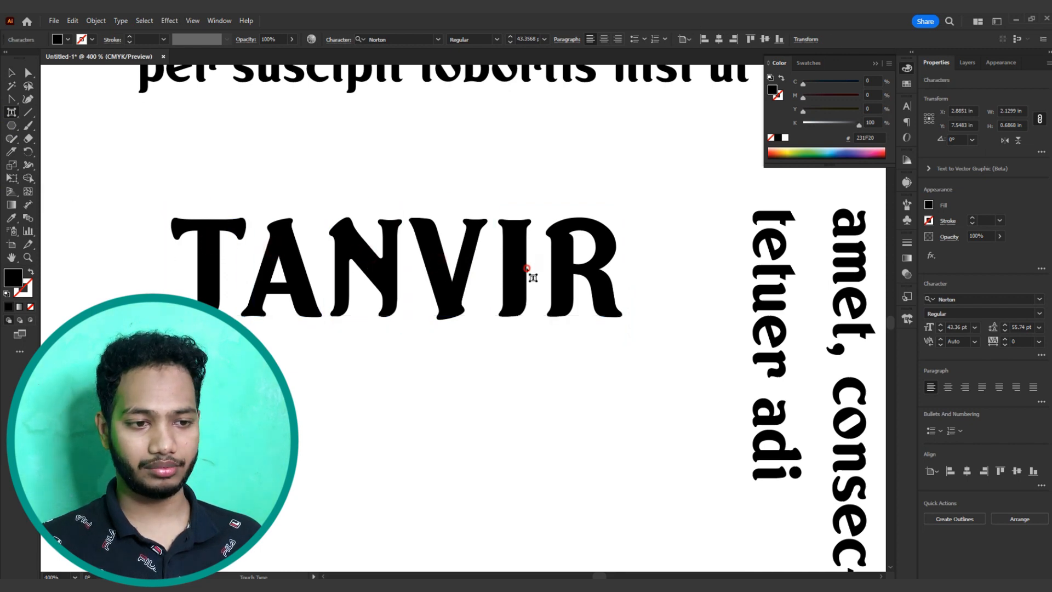
{"action": "left_click", "coordinate": [589, 275]}
Step: Rotate the first and second letters of the capitalised name slightly counter-clockwise
{"action": "left_click", "coordinate": [186, 240]}
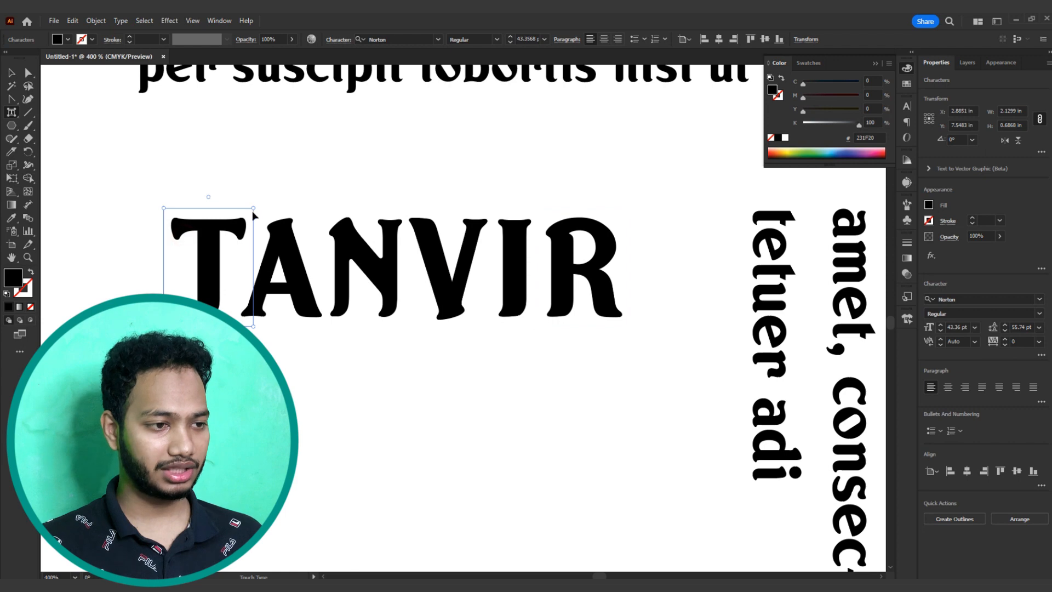
{"action": "left_click_drag", "start_coordinate": [209, 198], "coordinate": [193, 192]}
{"action": "left_click", "coordinate": [307, 243]}
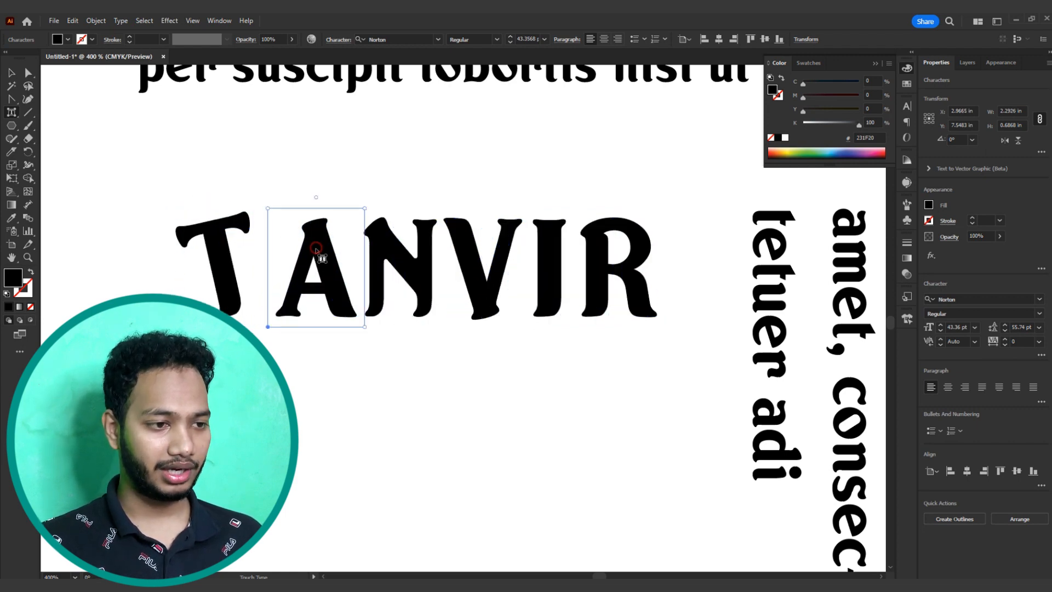
{"action": "left_click_drag", "start_coordinate": [316, 196], "coordinate": [351, 208]}
Step: Enlarge the third letter and tilt it and the fourth letter of the name clockwise
{"action": "left_click", "coordinate": [405, 233]}
{"action": "left_click_drag", "start_coordinate": [425, 197], "coordinate": [548, 159]}
{"action": "left_click", "coordinate": [581, 250]}
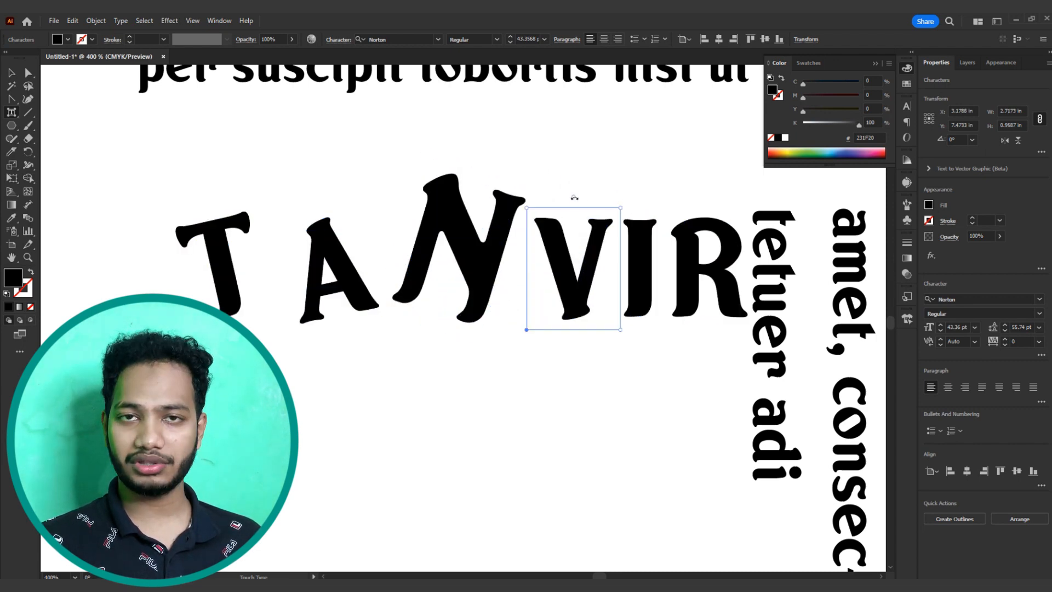
{"action": "left_click_drag", "start_coordinate": [574, 198], "coordinate": [599, 201]}
Step: Tilt the fifth letter clockwise and the last letter counter-clockwise, and shift the whole name clear of the vertical text
{"action": "left_click", "coordinate": [660, 268]}
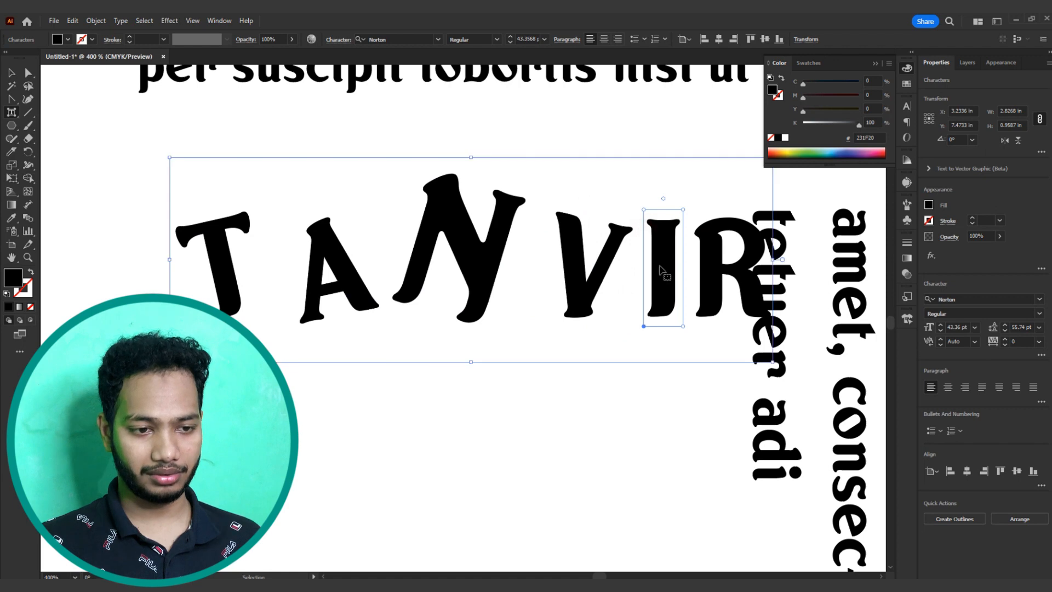
{"action": "left_click", "coordinate": [570, 399]}
{"action": "left_click", "coordinate": [642, 258]}
{"action": "mouse_move", "coordinate": [693, 185]}
{"action": "left_mouse_down"}
{"action": "mouse_move", "coordinate": [619, 200]}
{"action": "mouse_move", "coordinate": [678, 188]}
{"action": "left_mouse_up"}
{"action": "left_click_drag", "start_coordinate": [647, 204], "coordinate": [632, 175]}
{"action": "left_click", "coordinate": [542, 319]}
{"action": "left_click_drag", "start_coordinate": [546, 301], "coordinate": [490, 308]}
Step: Replace the whole name with the sample text "sddfgdftrs" using the Type Tool
{"action": "left_click", "coordinate": [491, 309]}
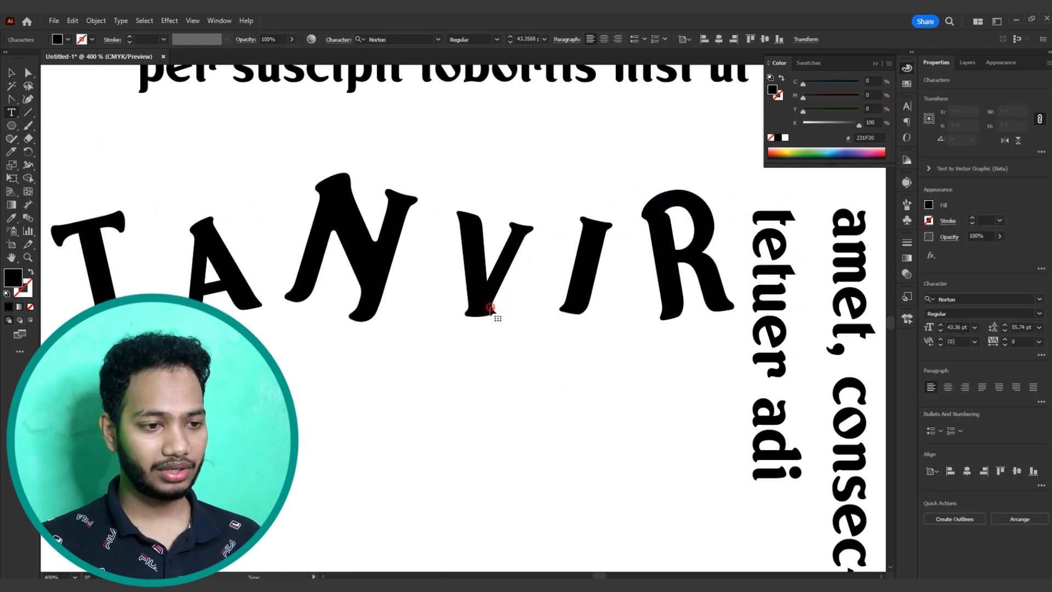
{"action": "key", "text": "ctrl+a"}
{"action": "type", "text": "sddfgd"}
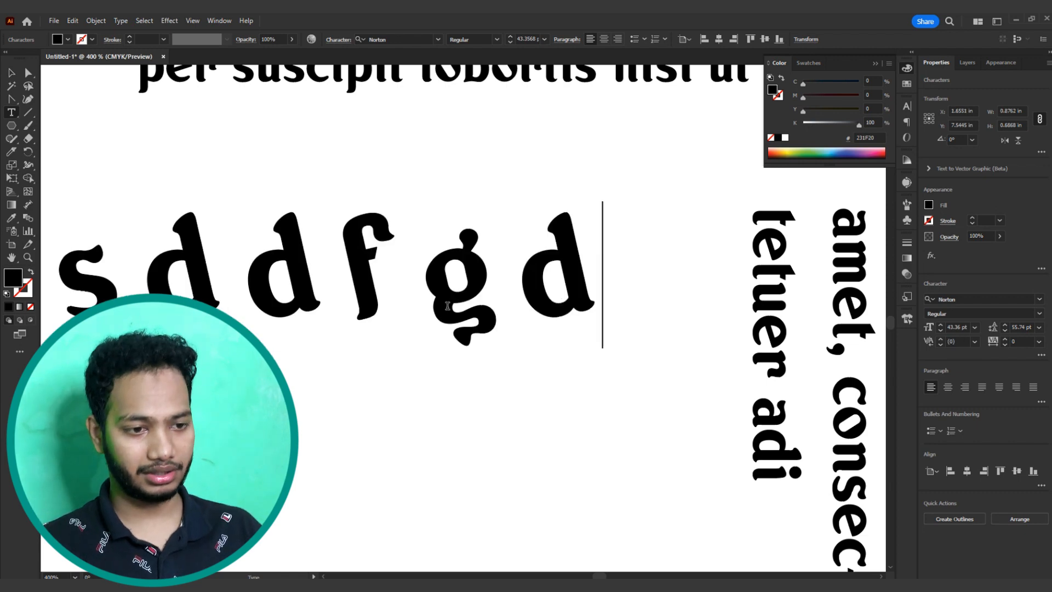
{"action": "type", "text": "ftrs"}
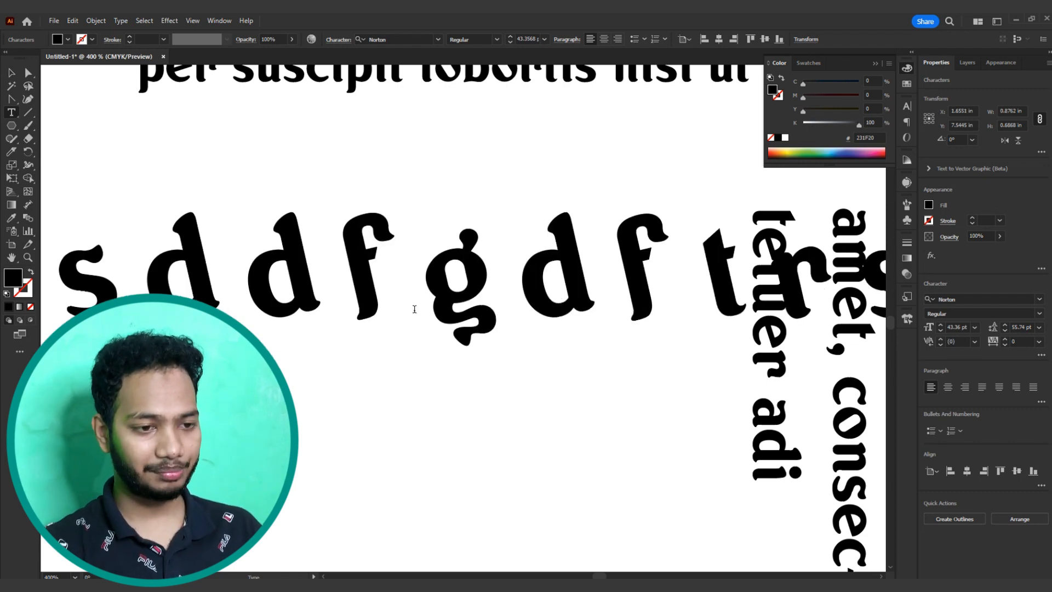
Step: Shorten the sample text to "sddf" and move it to about X 2.99 in, Y 7.59 in
{"action": "key", "text": "BackSpace"}
{"action": "key", "text": "BackSpace"}
{"action": "key", "text": "BackSpace"}
{"action": "key", "text": "BackSpace"}
{"action": "key", "text": "BackSpace"}
{"action": "key", "text": "BackSpace"}
{"action": "key", "text": "Escape"}
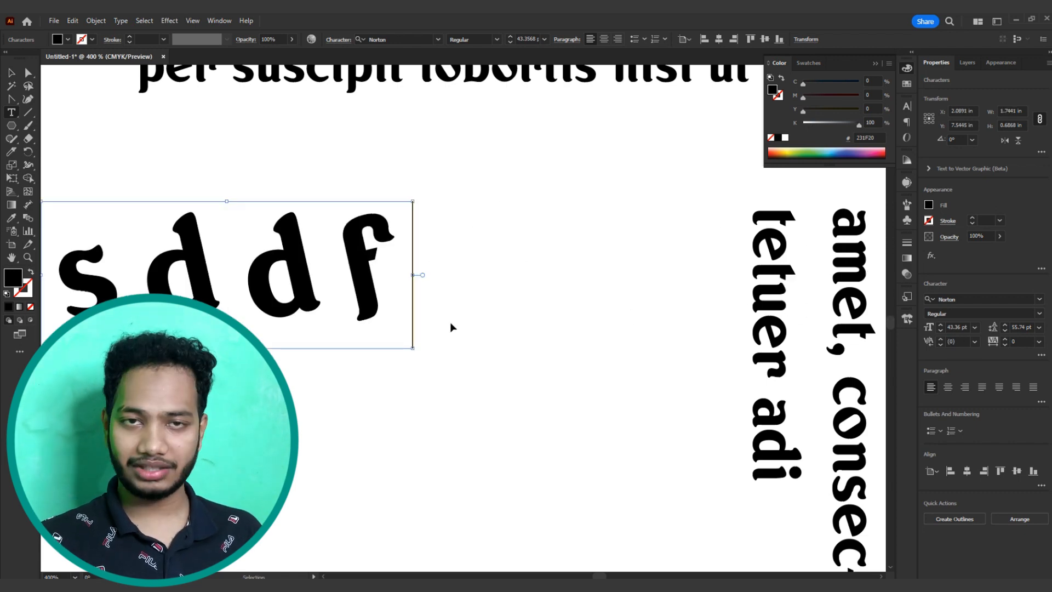
{"action": "left_click", "coordinate": [474, 348]}
{"action": "left_click_drag", "start_coordinate": [350, 308], "coordinate": [542, 317]}
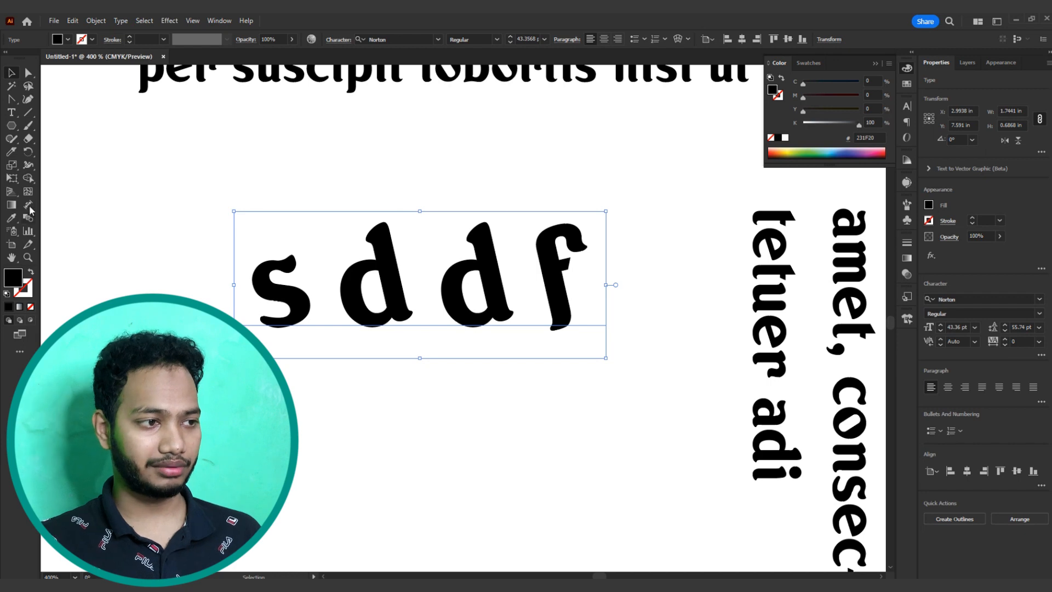
Step: With the Touch Type Tool, nudge the letter "s" of "sddf" and enlarge it well above the other letters
{"action": "right_click", "coordinate": [11, 117]}
{"action": "left_click", "coordinate": [74, 194]}
{"action": "left_click_drag", "start_coordinate": [291, 314], "coordinate": [345, 326]}
{"action": "key", "text": "ctrl+z"}
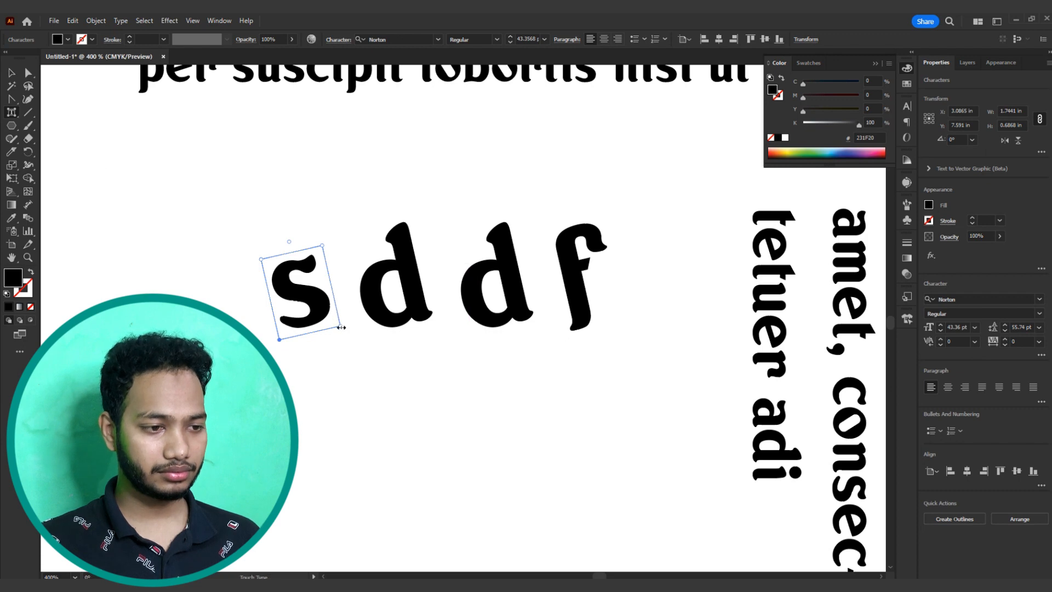
{"action": "left_click_drag", "start_coordinate": [324, 249], "coordinate": [371, 182]}
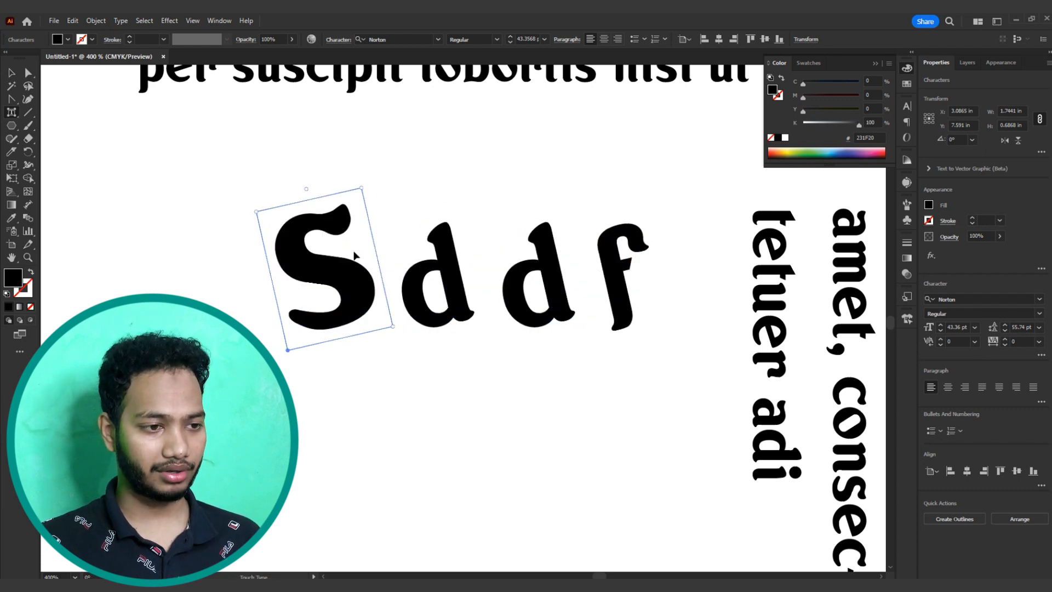
Step: Deselect the text, review all the text samples on the artboard and show the list of type tools
{"action": "scroll", "coordinate": [350, 291], "scroll_direction": "down", "scroll_amount": 3}
{"action": "scroll", "coordinate": [349, 294], "scroll_direction": "up", "scroll_amount": 3}
{"action": "scroll", "coordinate": [349, 294], "scroll_direction": "down", "scroll_amount": 3}
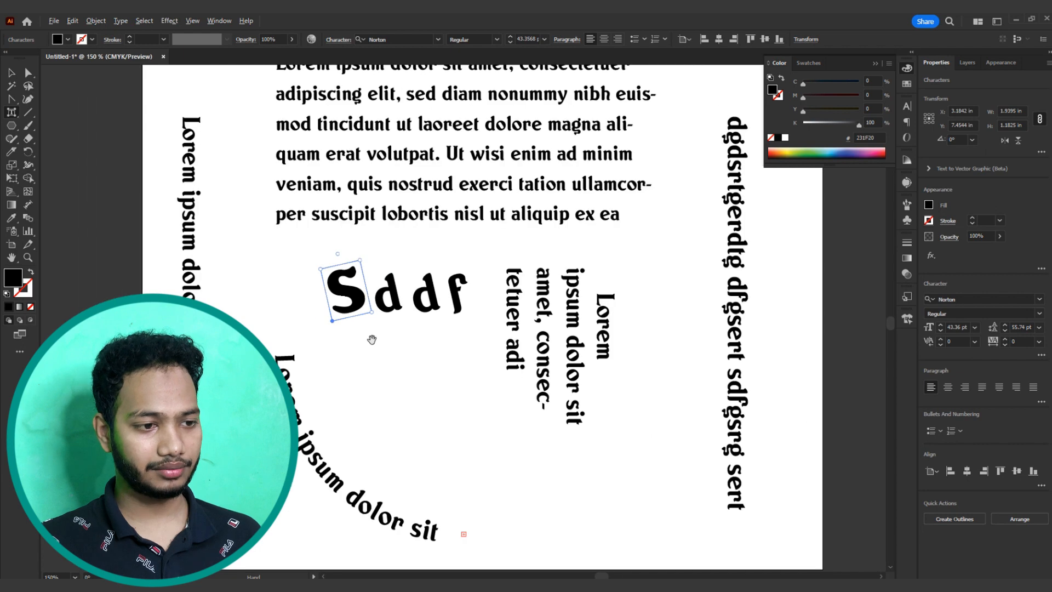
{"action": "key", "text": "Escape"}
{"action": "left_click", "coordinate": [373, 340]}
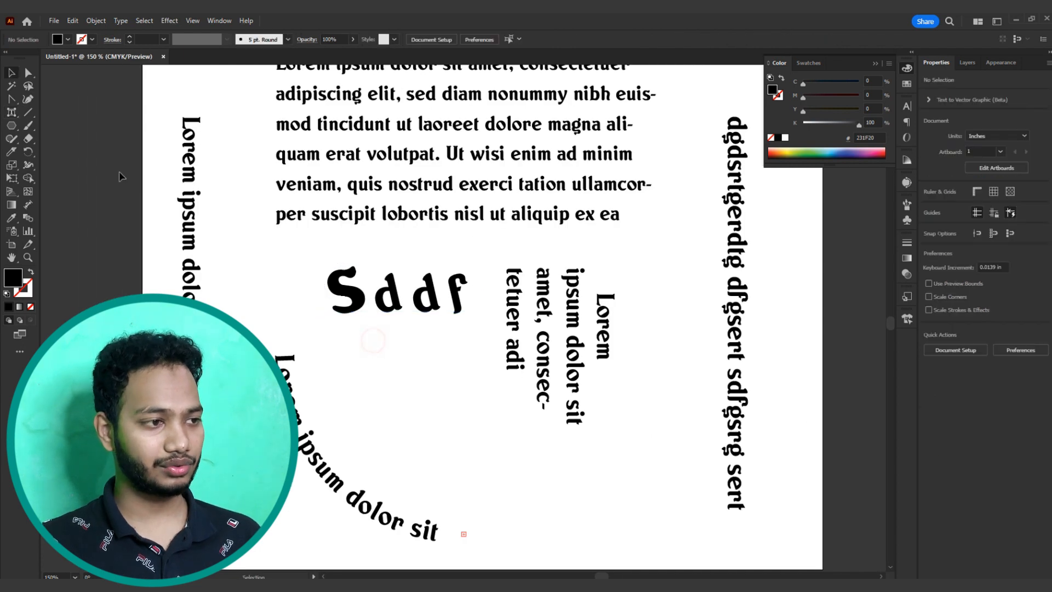
{"action": "left_click", "coordinate": [12, 113]}
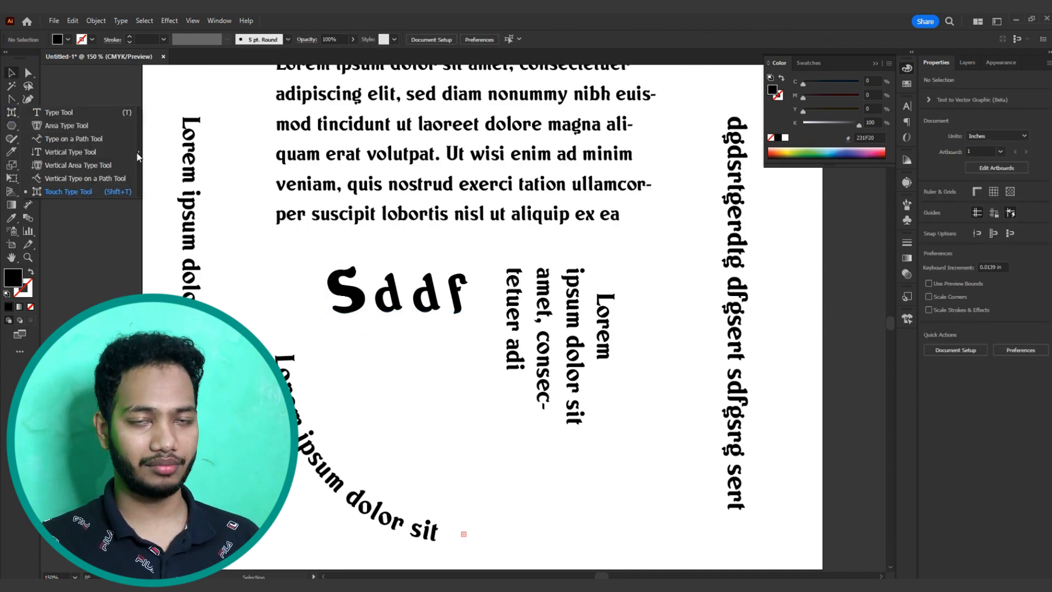